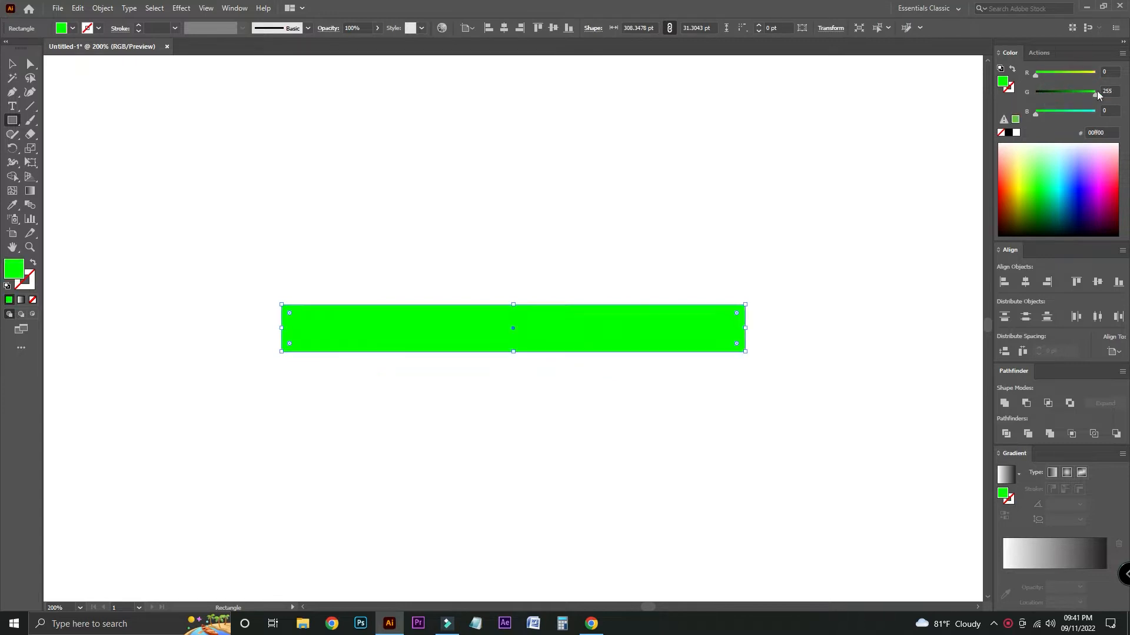
Duplicate the rectangle twice downward to form three evenly spaced bars, all filled with lime green #9bff00
key(v)
drag(512, 346, 512, 423)
key(ctrl+d)
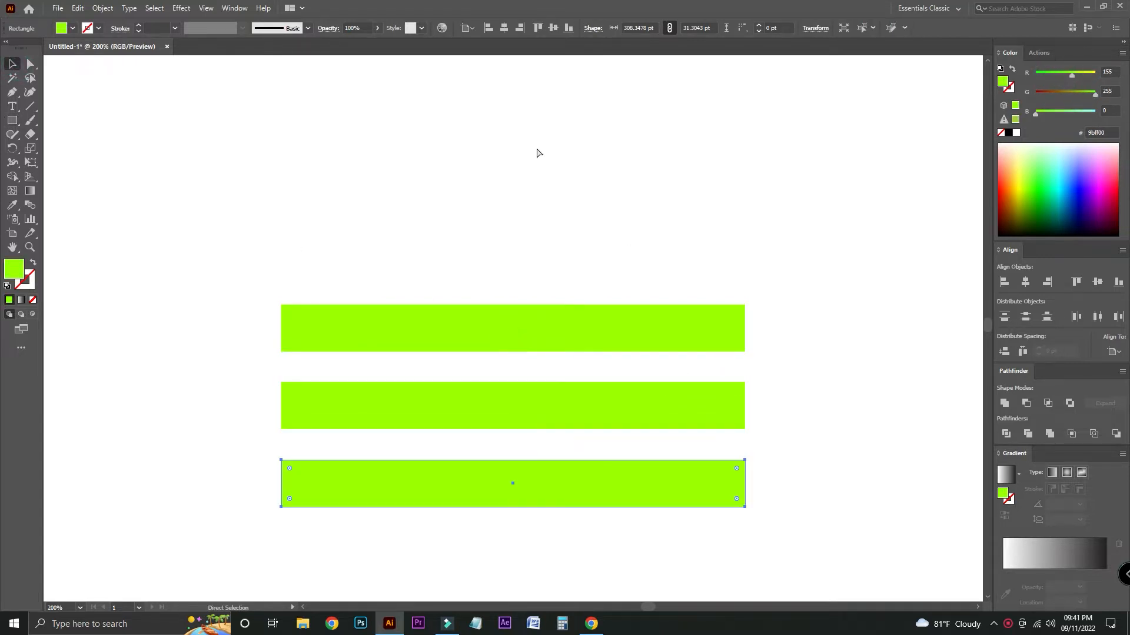
key(ctrl+minus)
click(835, 228)
scroll(789, 288, up, 3)
key(ctrl+plus)
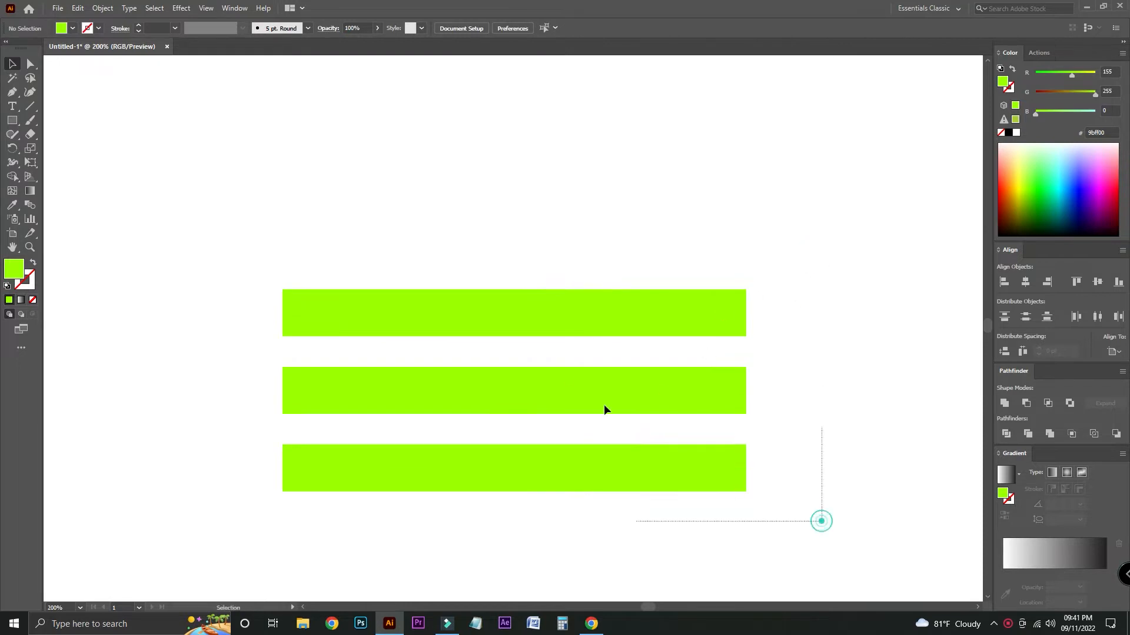
Narrow the two lower bars about their centers, the middle one to about 257 pt wide and the bottom one to about 211 pt
drag(822, 521, 700, 398)
drag(747, 432, 672, 471)
click(676, 486)
click(749, 455)
drag(754, 457, 741, 463)
Fill the middle bar with green #00d900 and the bottom bar with dark green #009600
click(589, 387)
drag(1082, 90, 1071, 93)
click(635, 468)
click(875, 351)
drag(874, 351, 853, 318)
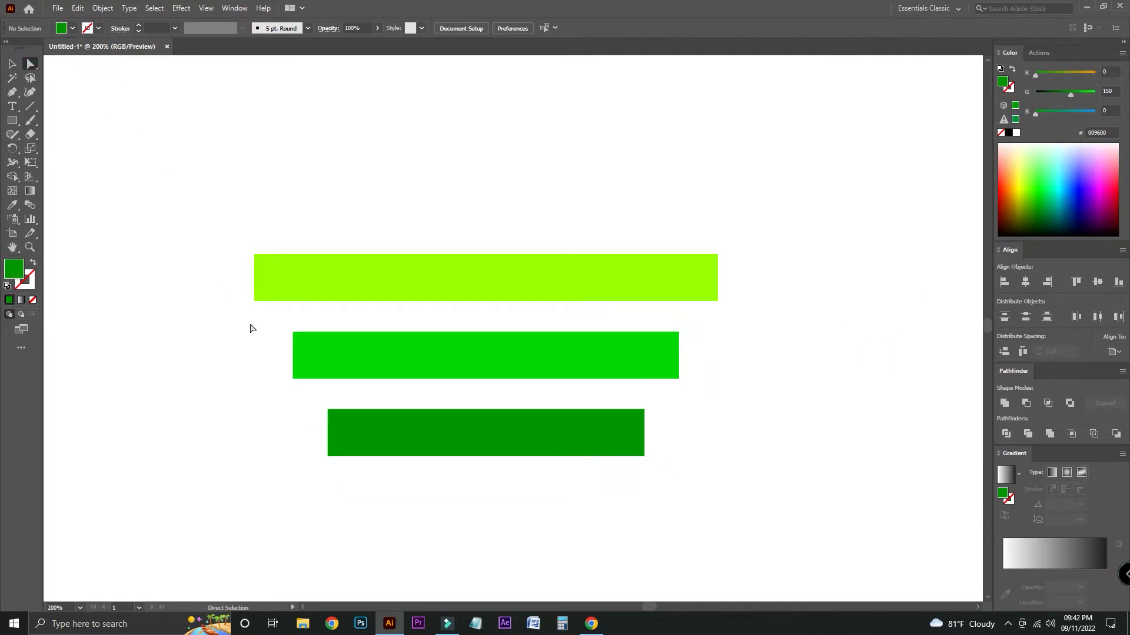
Round the lower-left and upper-right corners of all three bars, plus the lower-right corner of the bottom bar
click(259, 297)
shift+click(297, 373)
shift+click(332, 451)
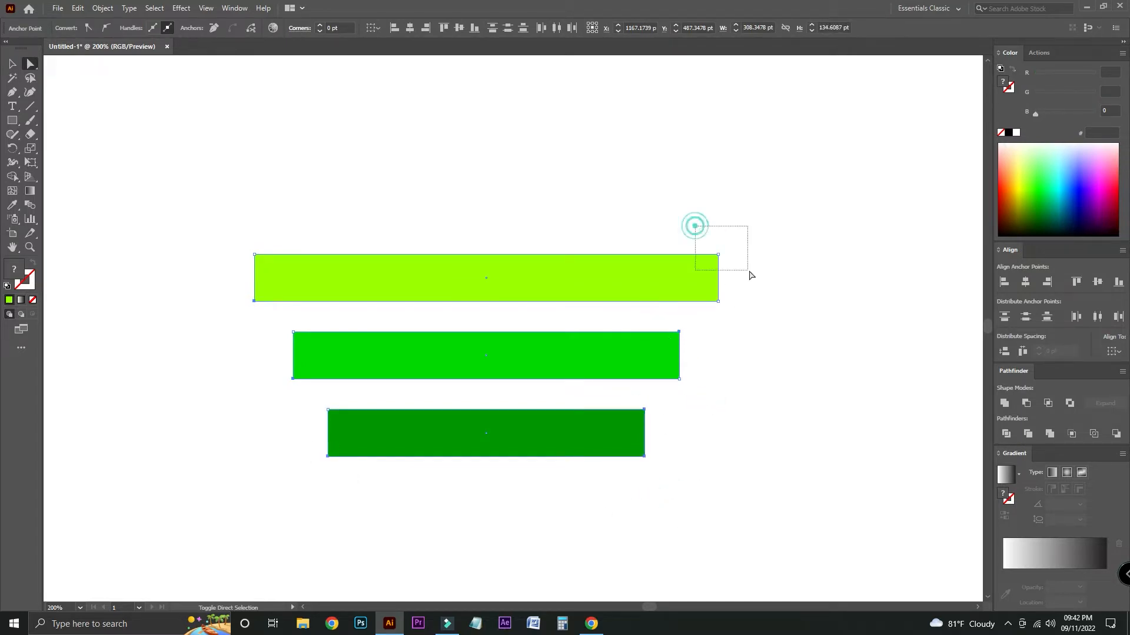
drag(709, 262, 624, 316)
click(13, 64)
click(163, 118)
Extend the corner rounding to full bar height on the top and middle bars' rounded corners and the bottom bar's lower-left corner
click(696, 278)
drag(695, 276, 786, 277)
click(314, 365)
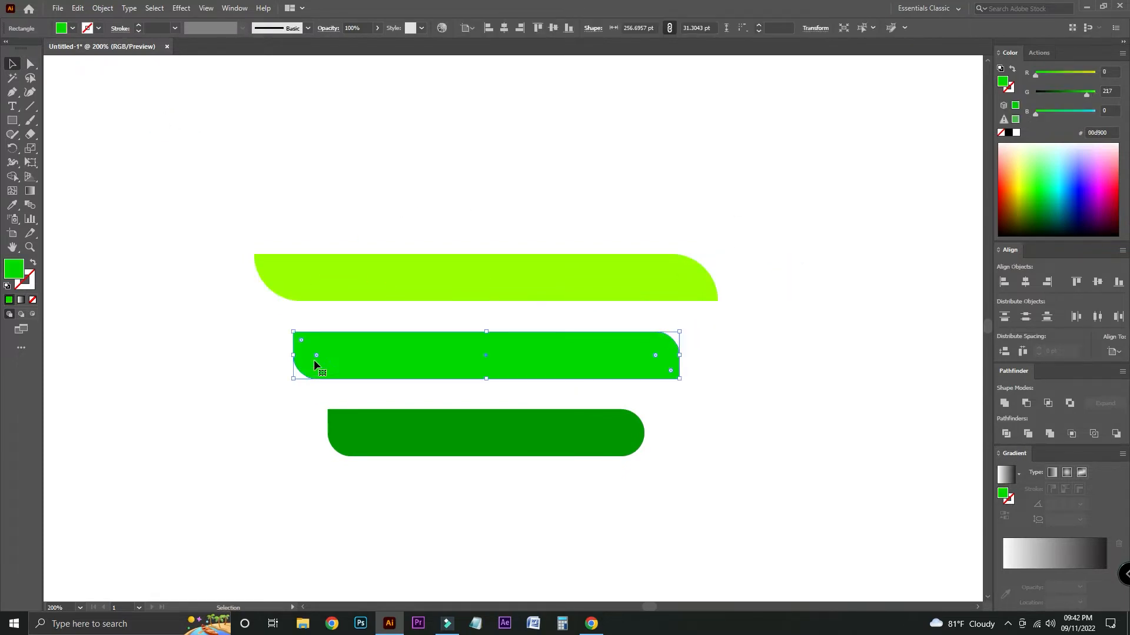
drag(655, 355, 606, 397)
click(719, 449)
click(394, 449)
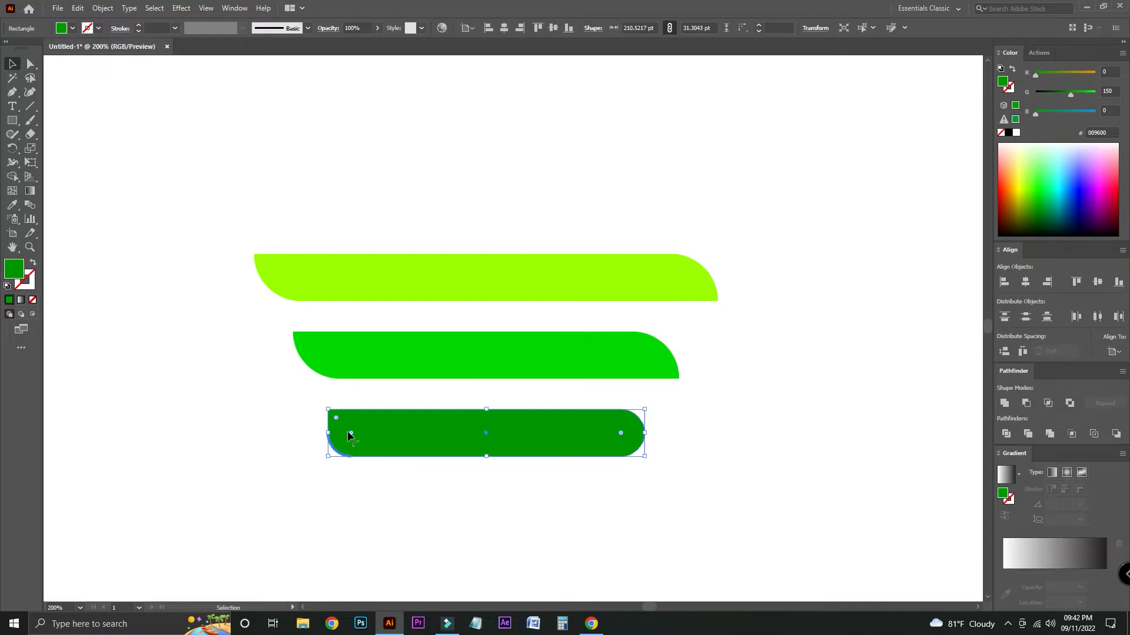
drag(350, 432, 423, 404)
click(762, 403)
scroll(762, 405, up, 1)
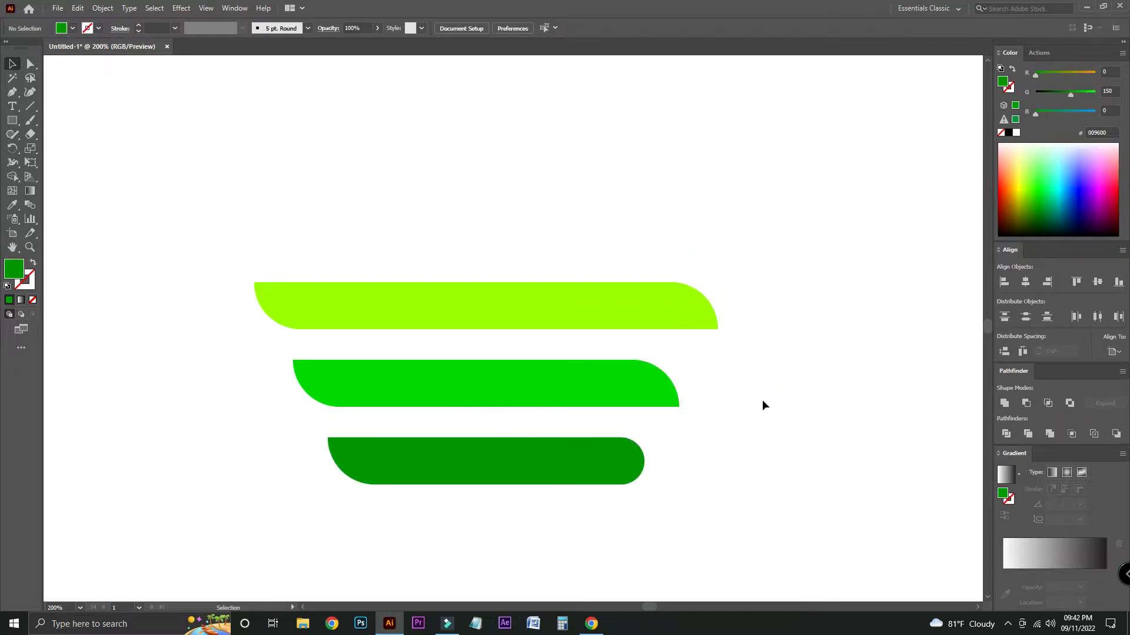
Duplicate the top lime bar above itself, shorten the copy to a small leaf-like piece and offset it beyond the bar's left end
key(ctrl+equal)
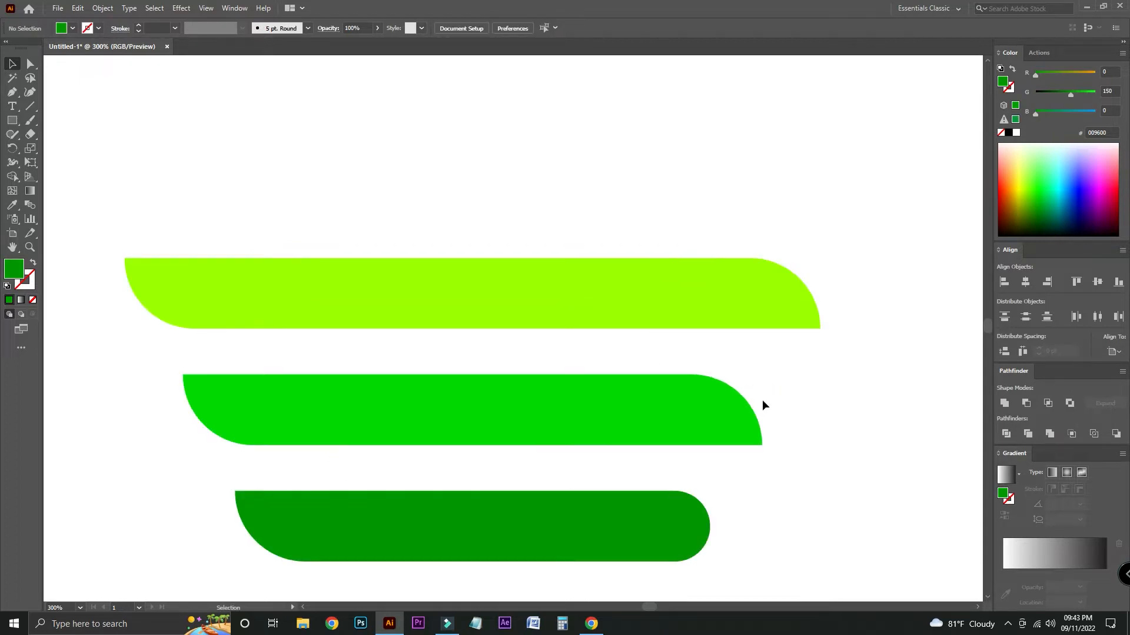
click(684, 307)
drag(683, 308, 681, 189)
drag(781, 218, 817, 226)
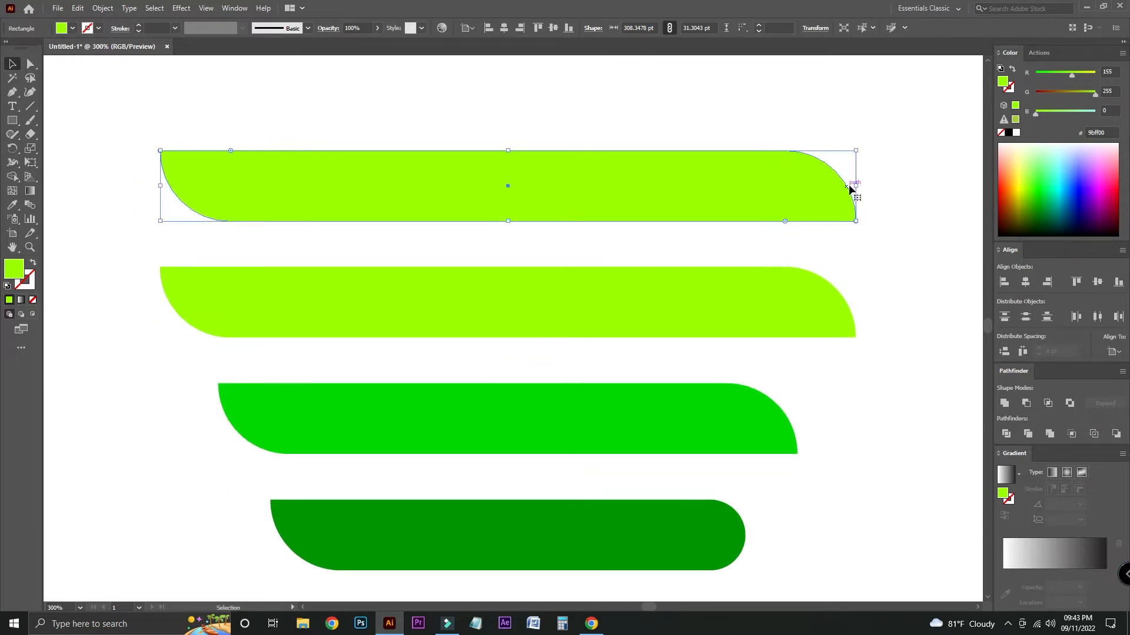
drag(855, 186, 341, 200)
drag(292, 199, 533, 186)
click(655, 183)
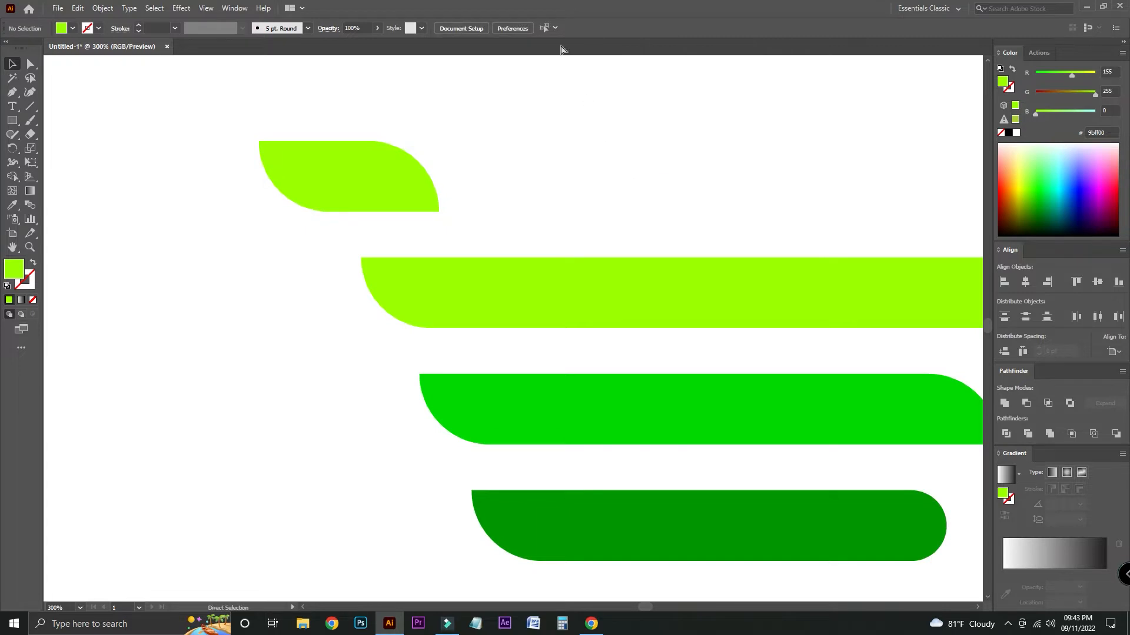
key(ctrl+minus)
key(ctrl+minus)
drag(623, 199, 519, 176)
key(ctrl+plus)
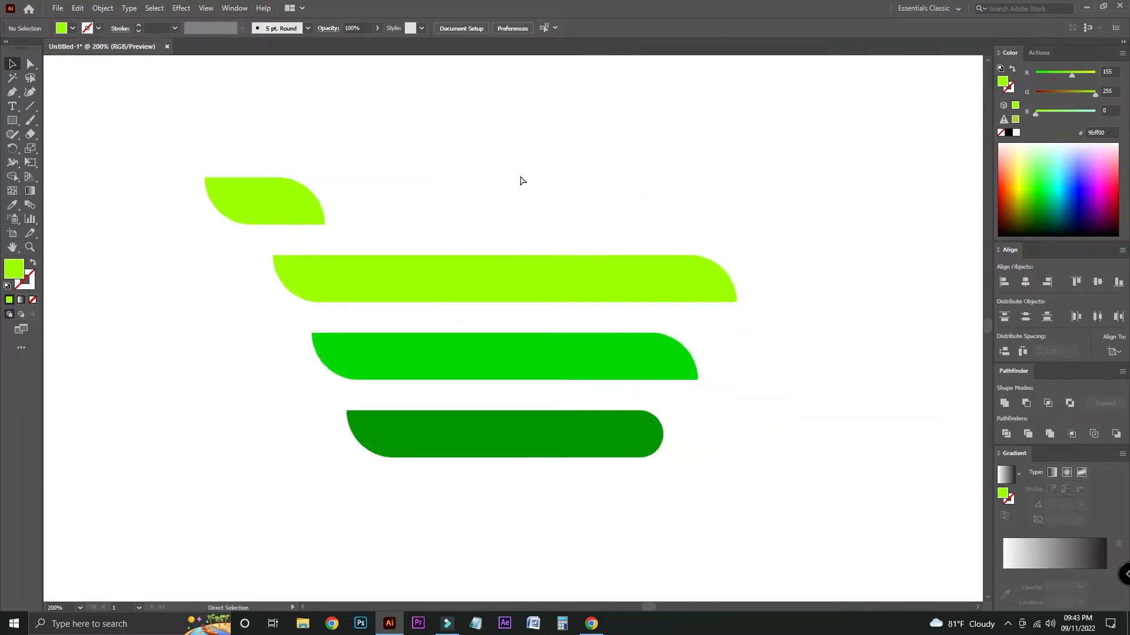
Paste a copy of the long lime bar directly over the original and fill the copy with black
click(479, 263)
key(ctrl+plus)
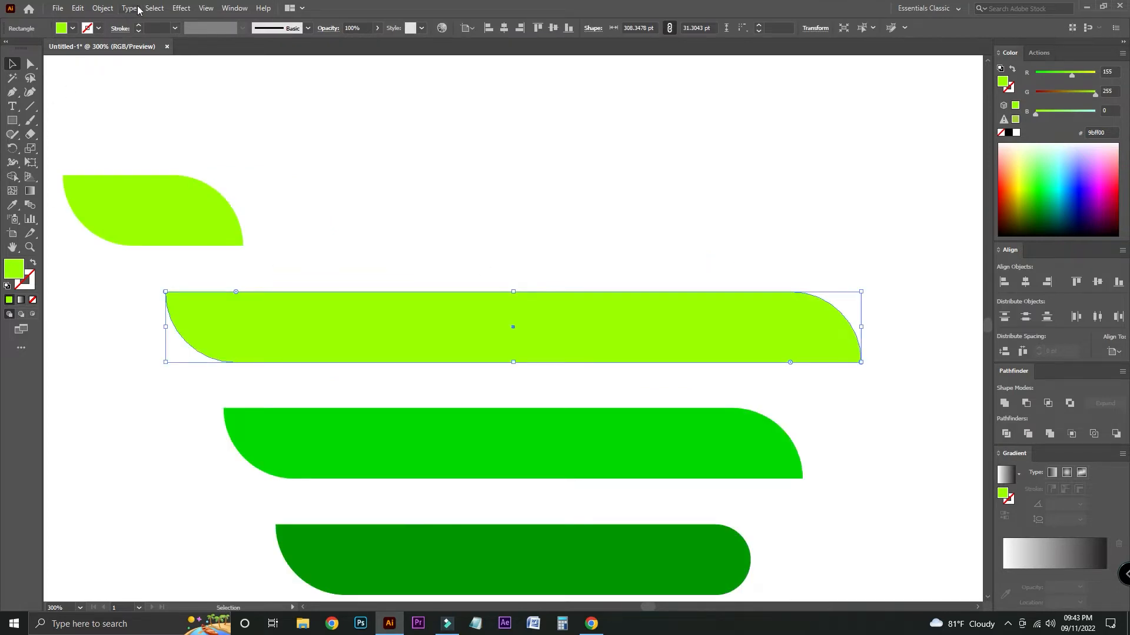
click(103, 8)
mouse_move(71, 9)
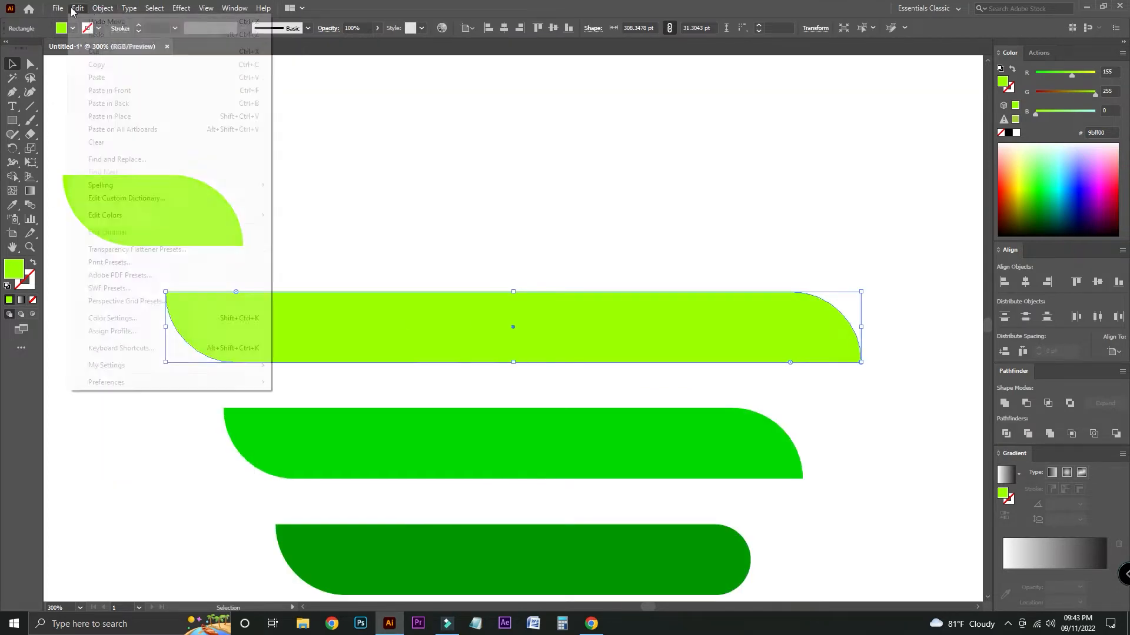
click(97, 64)
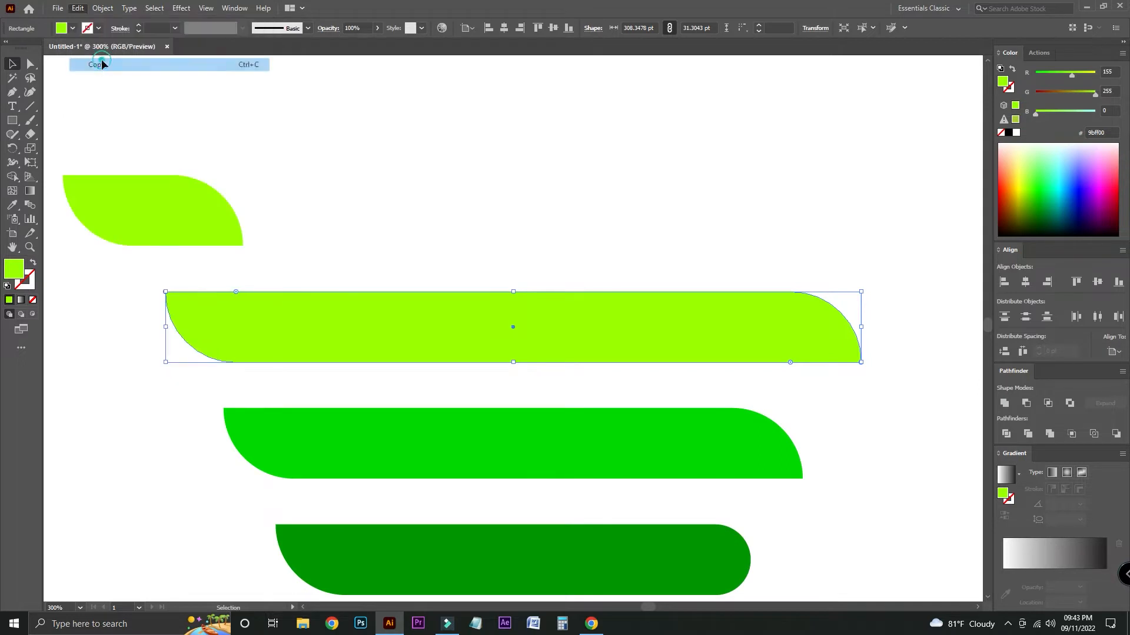
click(80, 8)
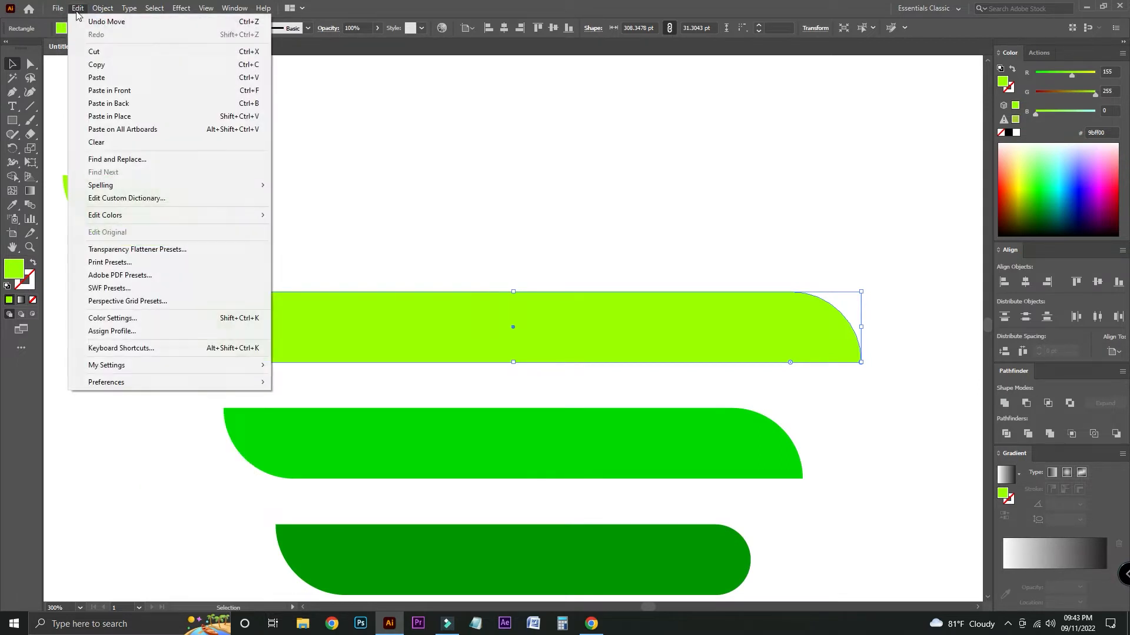
click(103, 105)
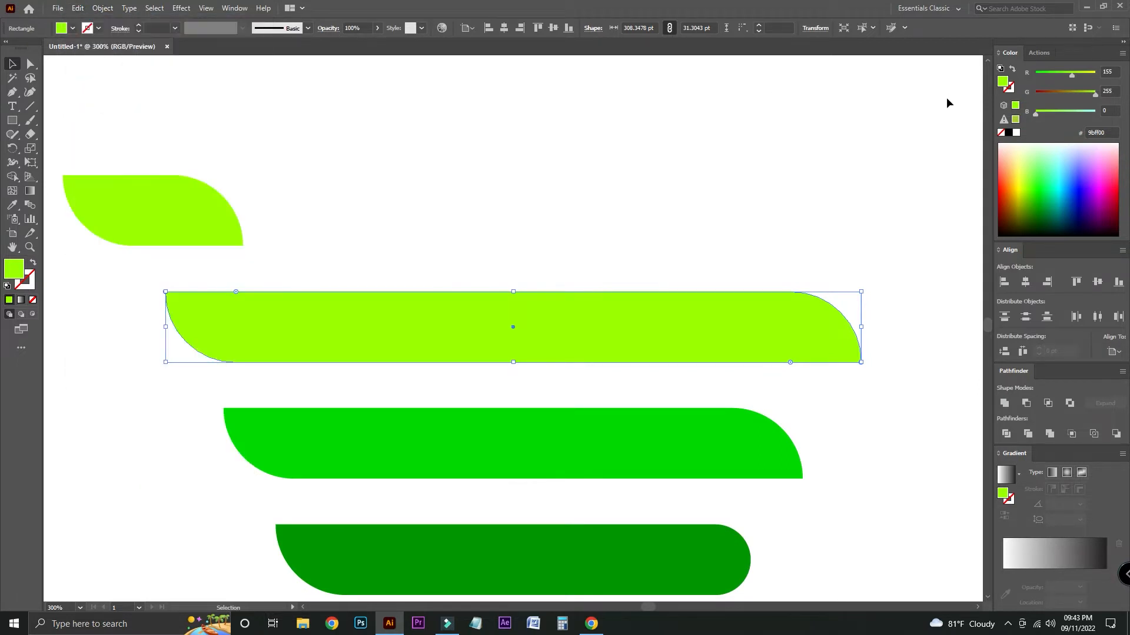
click(1009, 133)
key(ctrl+plus)
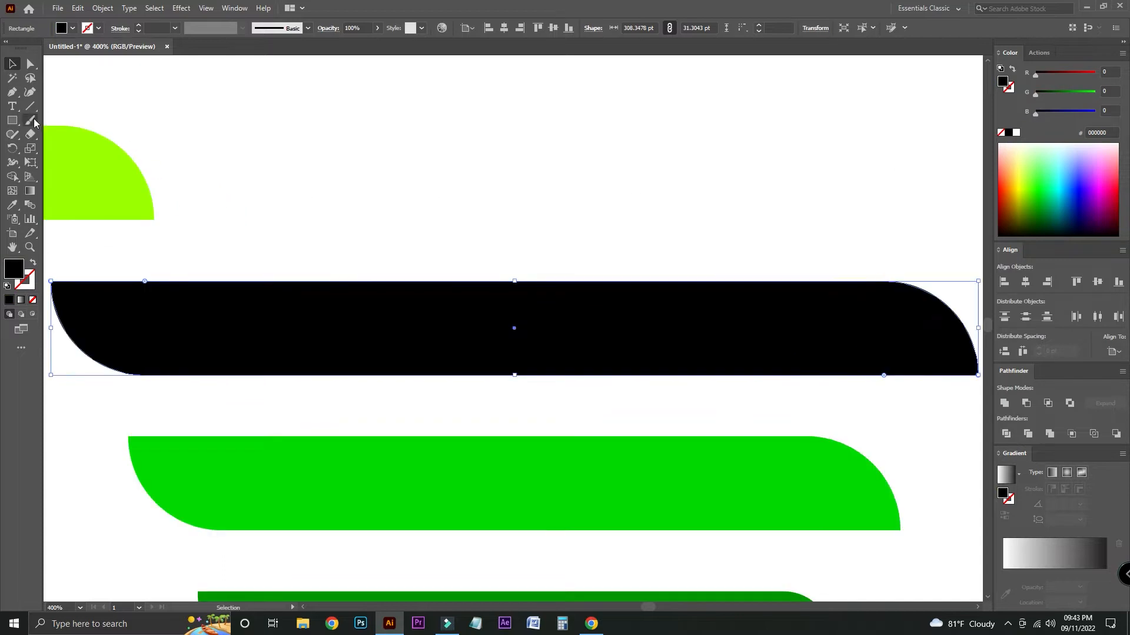
click(12, 149)
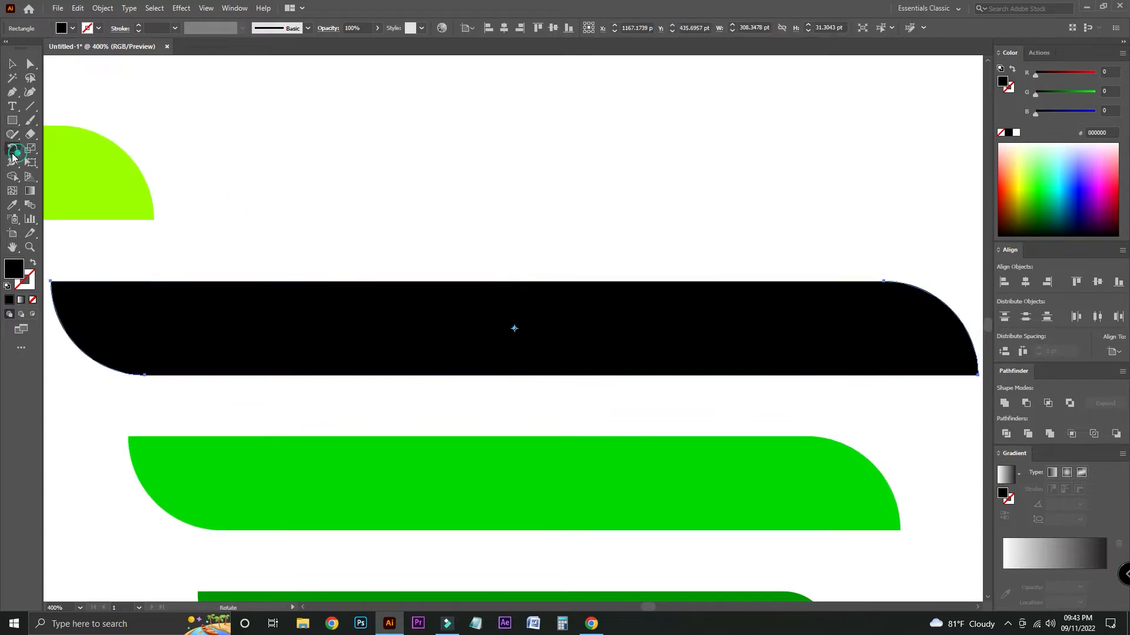
click(978, 374)
drag(50, 281, 75, 450)
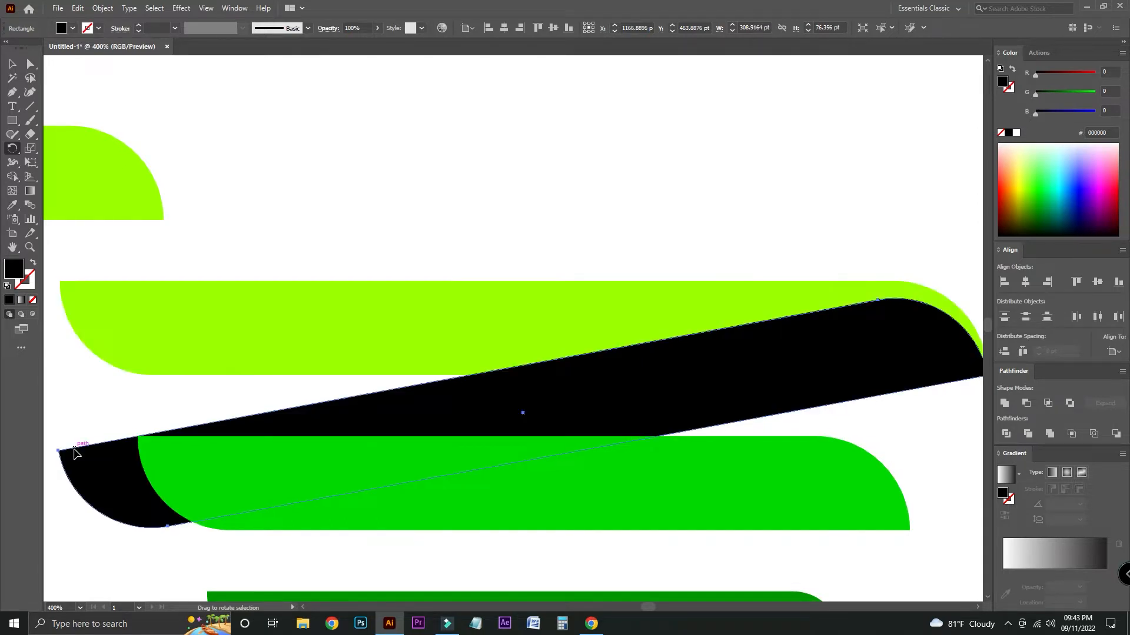
key(v)
shift+click(368, 528)
click(13, 176)
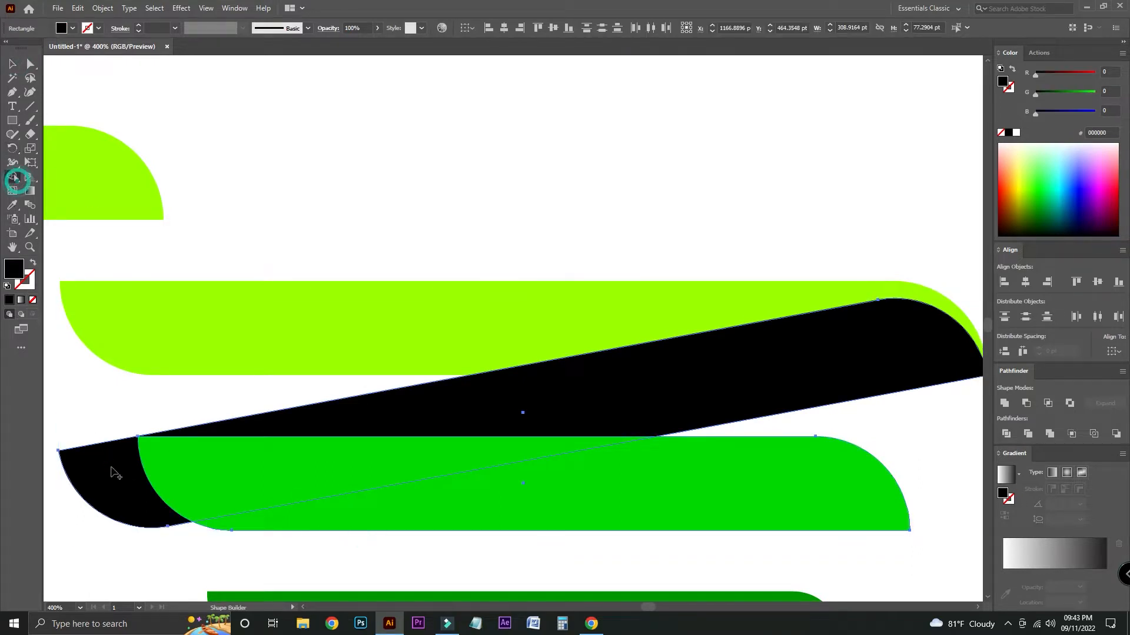
click(13, 63)
click(242, 109)
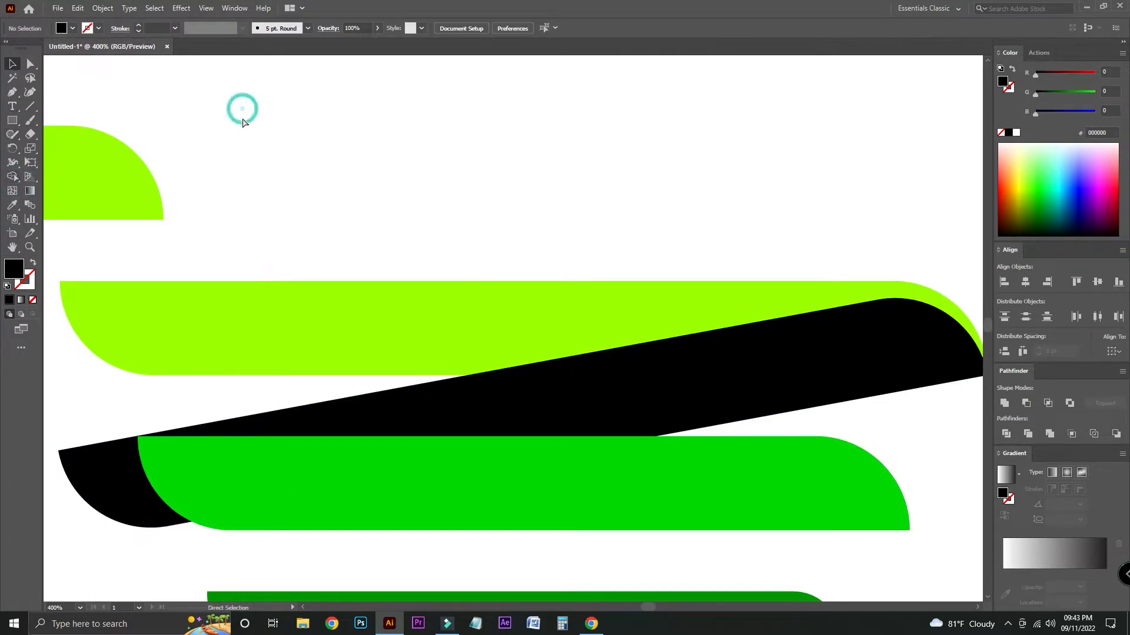
key(ctrl+z)
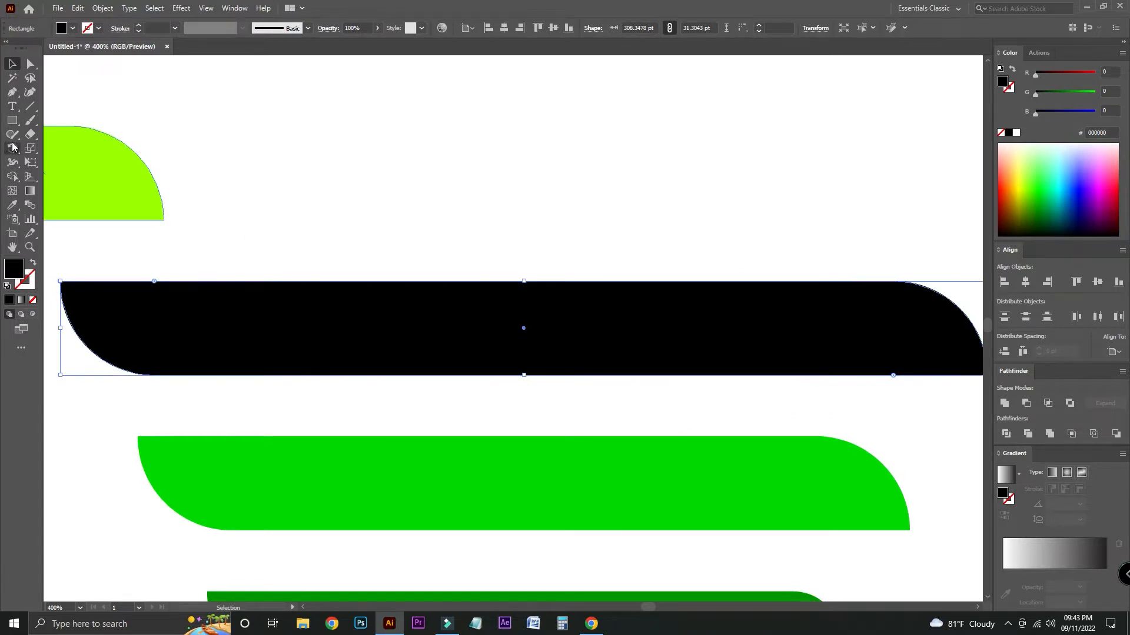
Rotate a copy of the black bar about its lower-right corner so it slants down to the middle bar's upper-left corner
click(12, 147)
drag(479, 226, 281, 194)
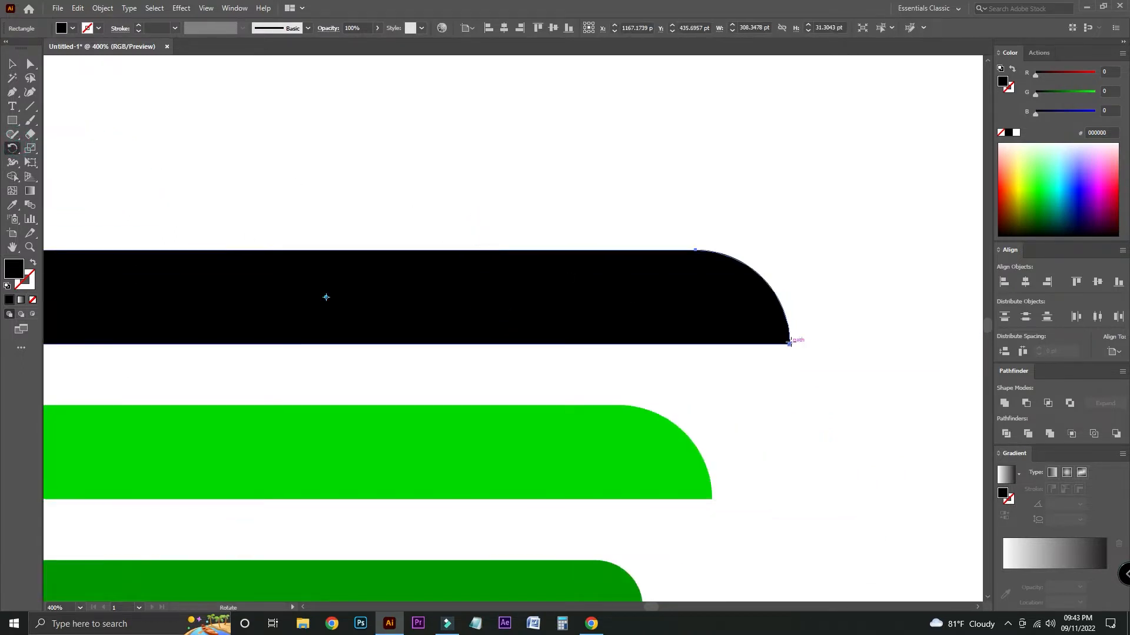
drag(613, 363, 109, 429)
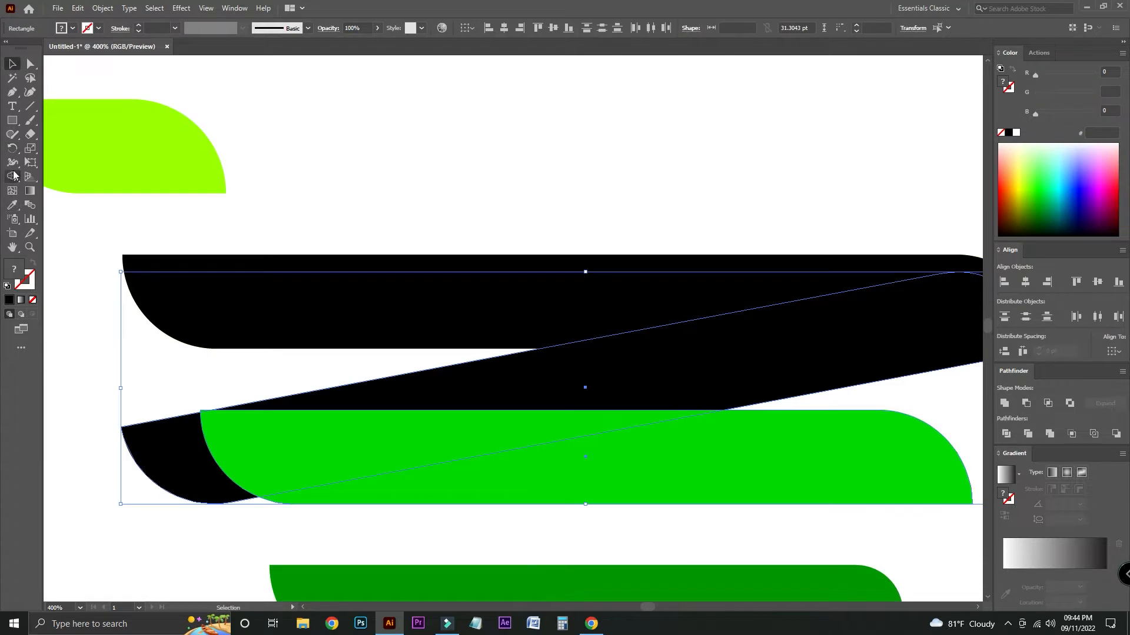
Remove the part of the slanted black shape that sticks out left of the middle bar using Shape Builder
click(13, 176)
alt+click(183, 453)
click(13, 64)
click(391, 106)
Delete the horizontal black bar that covers the long lime bar
key(ctrl+minus)
key(ctrl+minus)
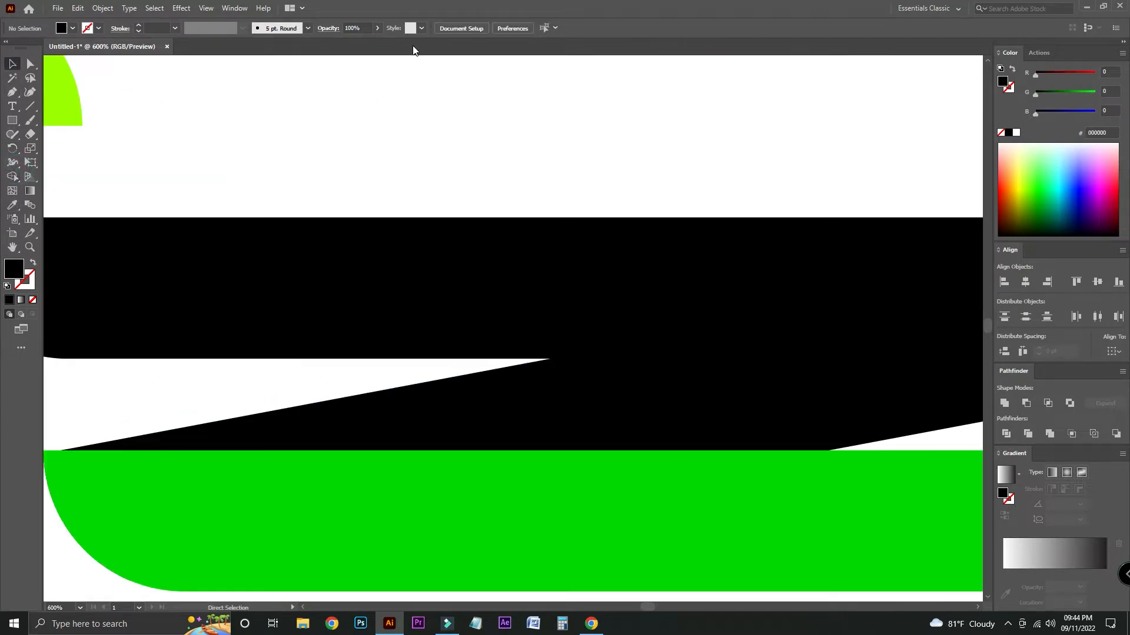
drag(523, 115, 454, 105)
click(433, 293)
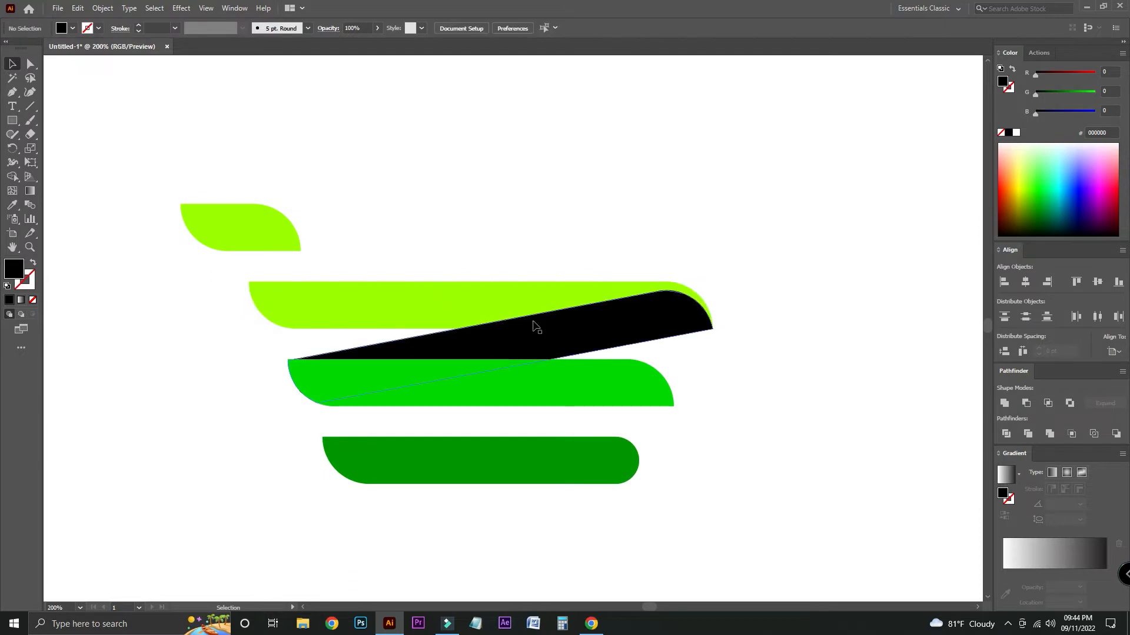
Send the slanted black shape to the back, behind the lime and middle green bars
right_click(536, 327)
mouse_move(589, 516)
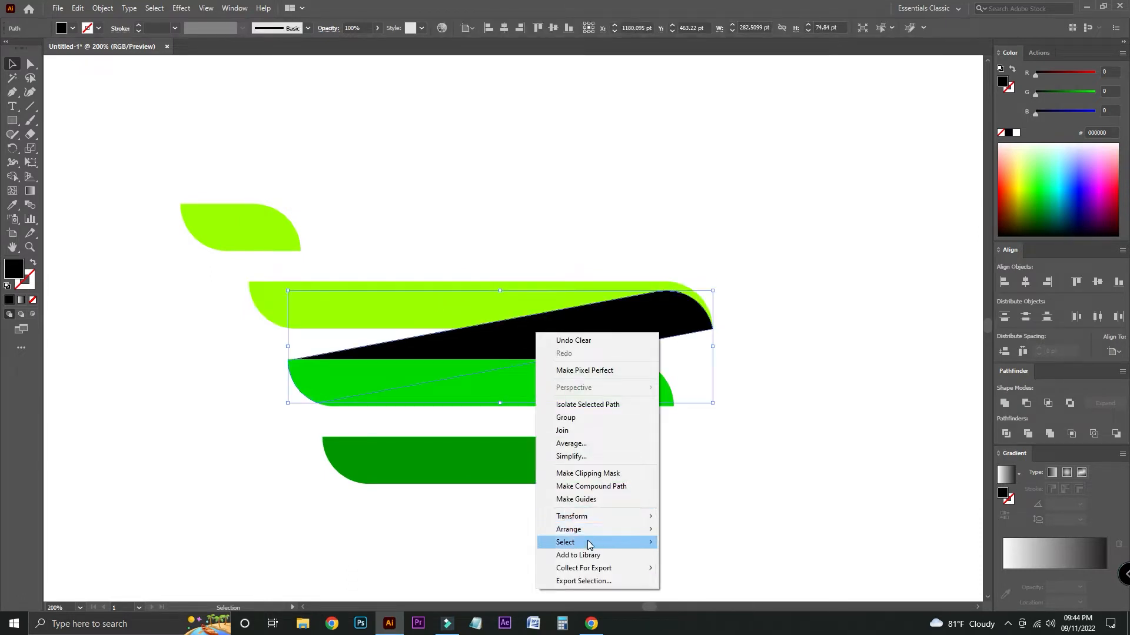
click(729, 569)
click(812, 441)
key(ctrl+plus)
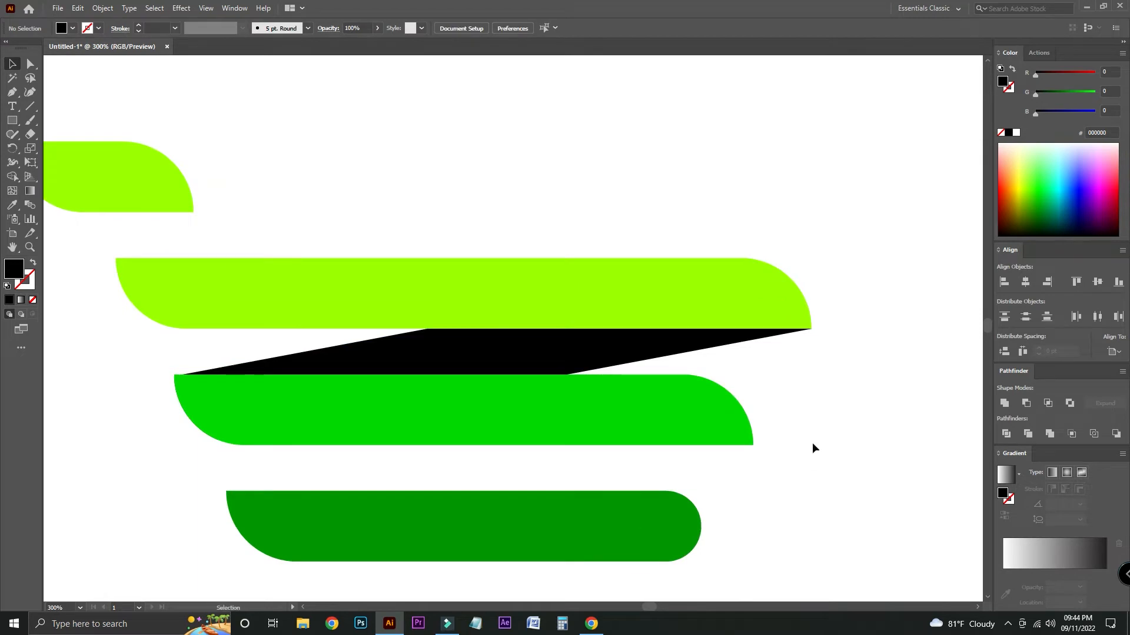
Copy the middle green bar, paste it in front of the original and fill the copy with black
scroll(812, 442, down, 3)
click(534, 327)
click(78, 8)
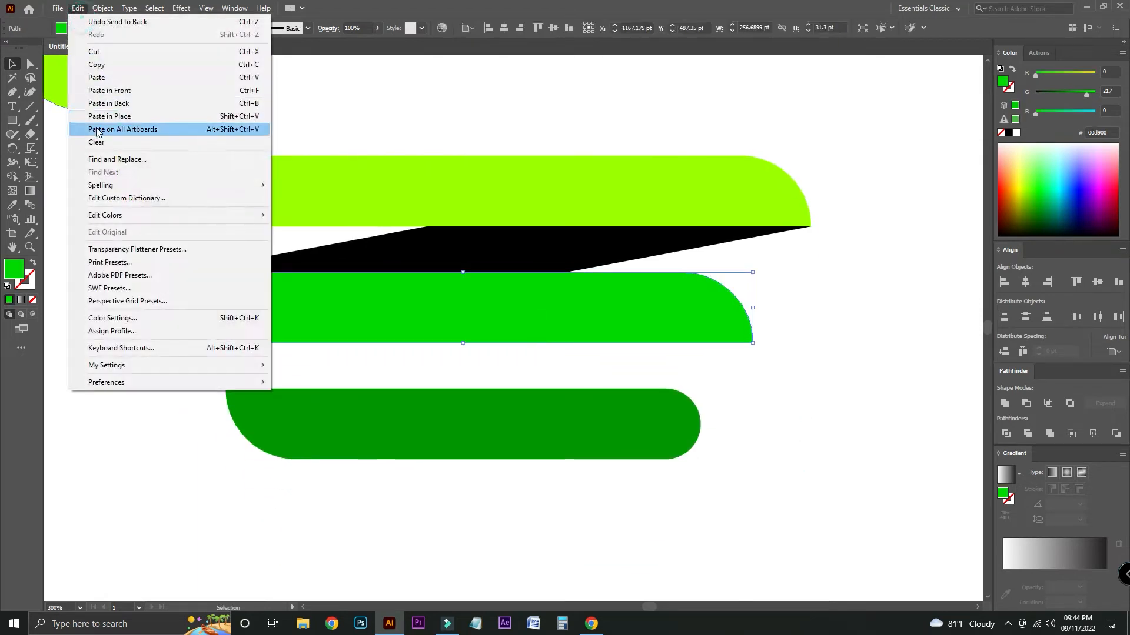
click(96, 65)
click(78, 8)
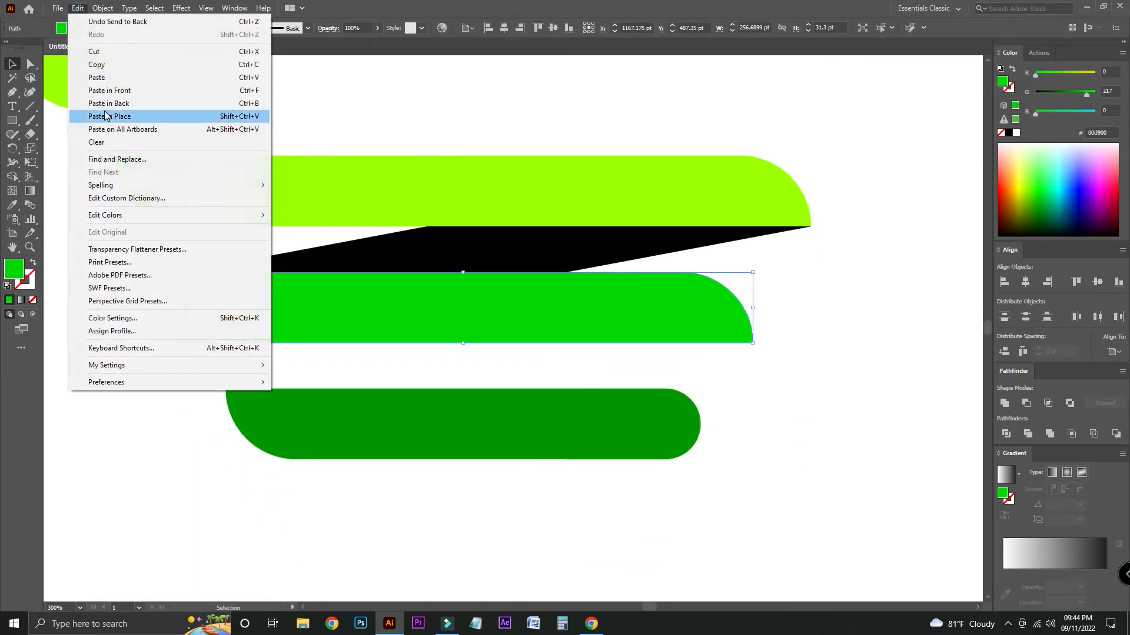
click(119, 91)
key(ctrl+plus)
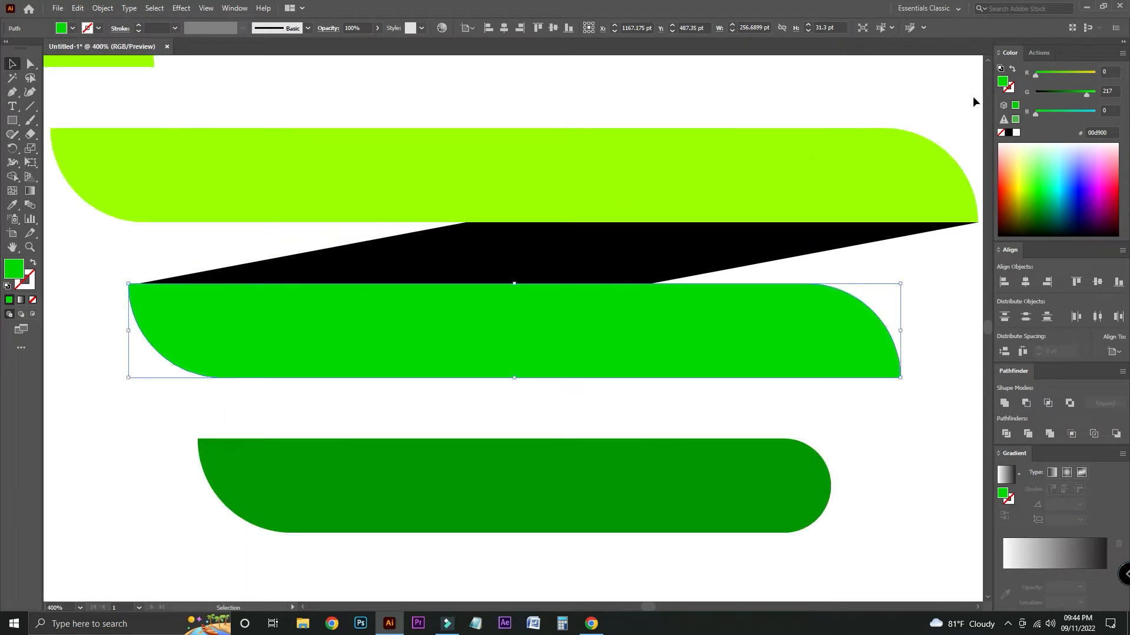
click(1009, 135)
Rotate the black copy about its lower-right corner down to the bottom bar's upper-left corner and send it to the back
click(11, 150)
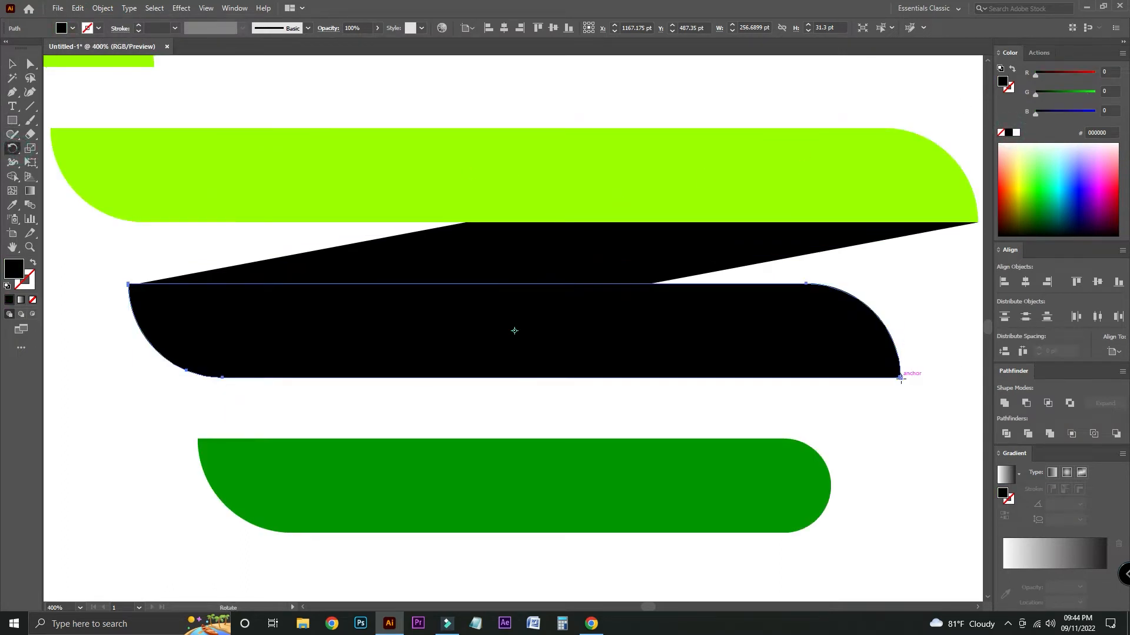
drag(129, 287, 125, 457)
click(11, 64)
right_click(566, 400)
click(644, 329)
click(743, 382)
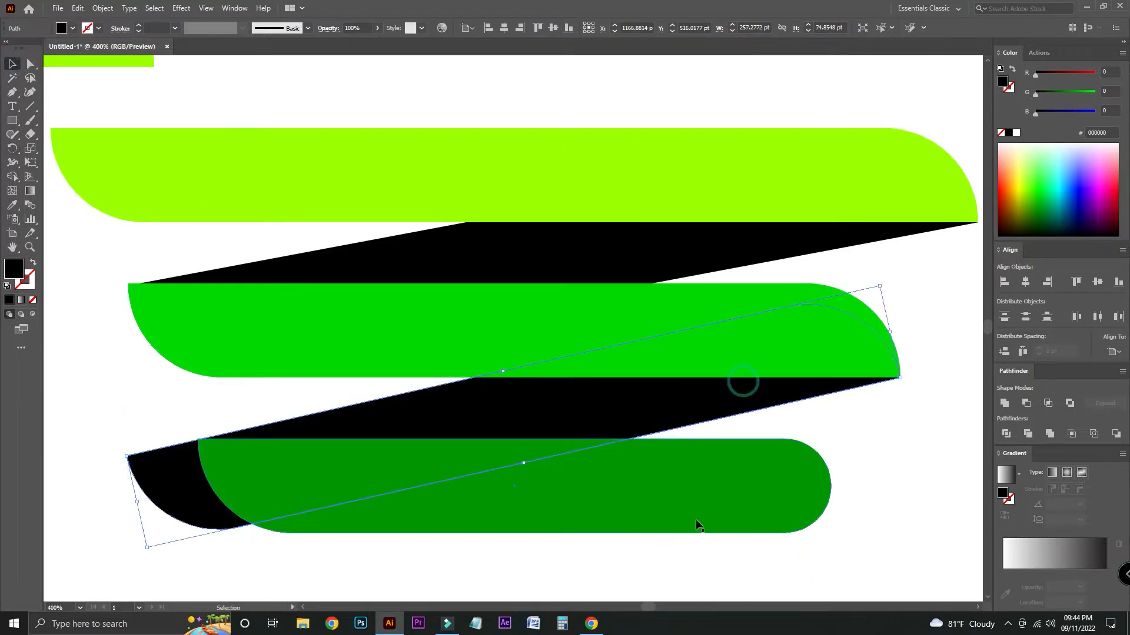
Remove the second slanted black shape's overhang left of the dark green bottom bar with Shape Builder and clear the selection
shift+click(696, 519)
click(12, 177)
alt+click(171, 488)
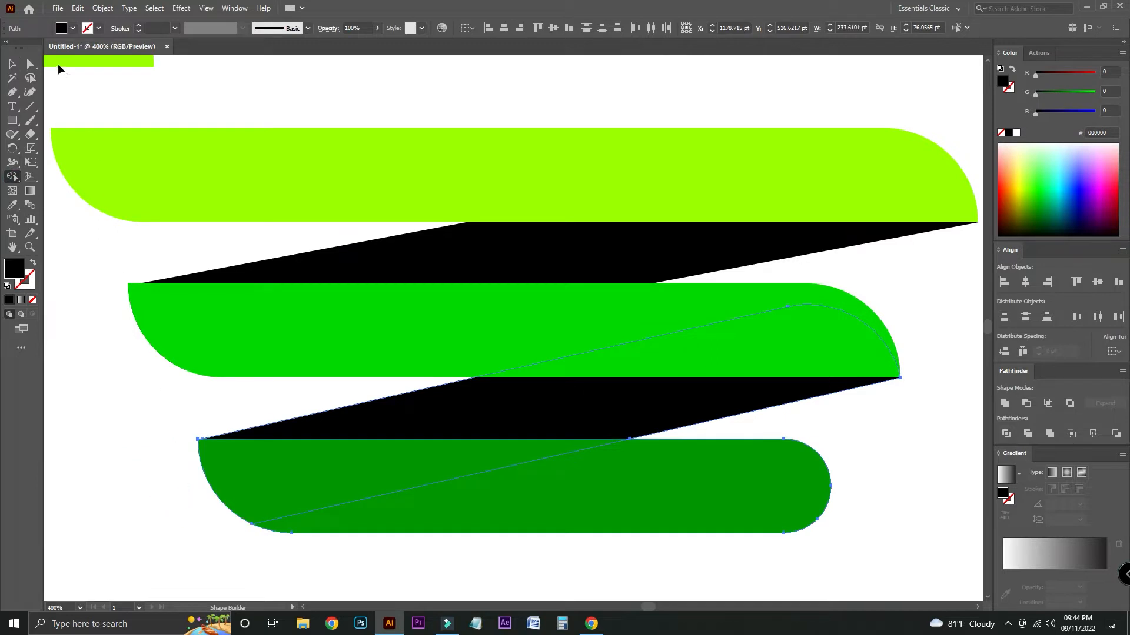
click(13, 64)
click(83, 234)
click(491, 270)
click(62, 227)
key(ctrl+minus)
key(ctrl+minus)
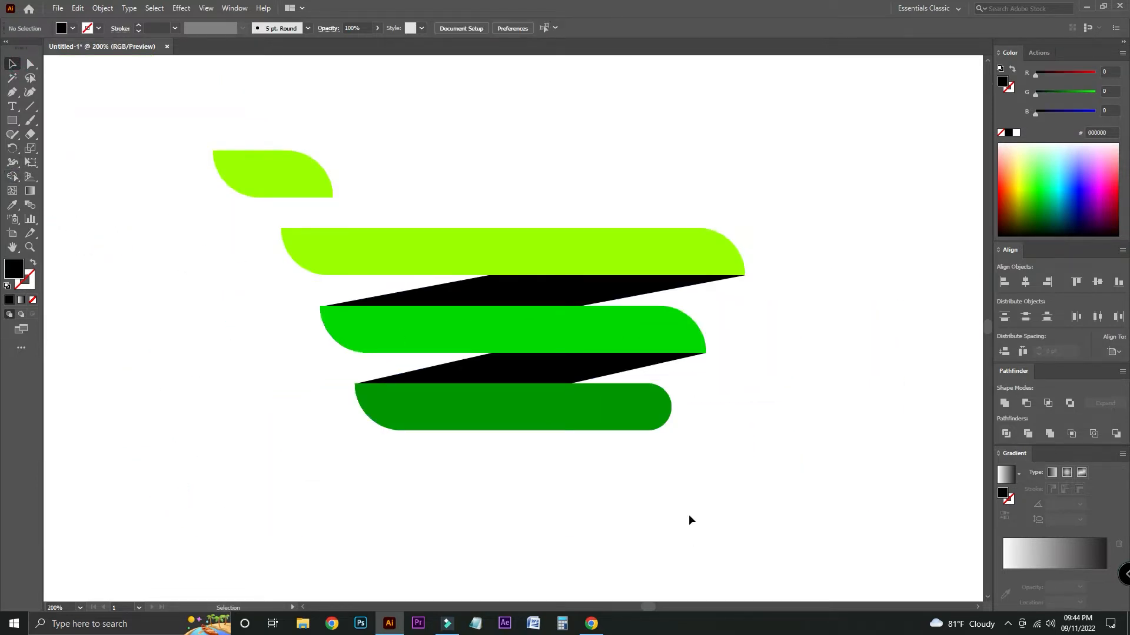
Lock both slanted black shapes so they cannot be selected
click(505, 372)
shift+click(497, 284)
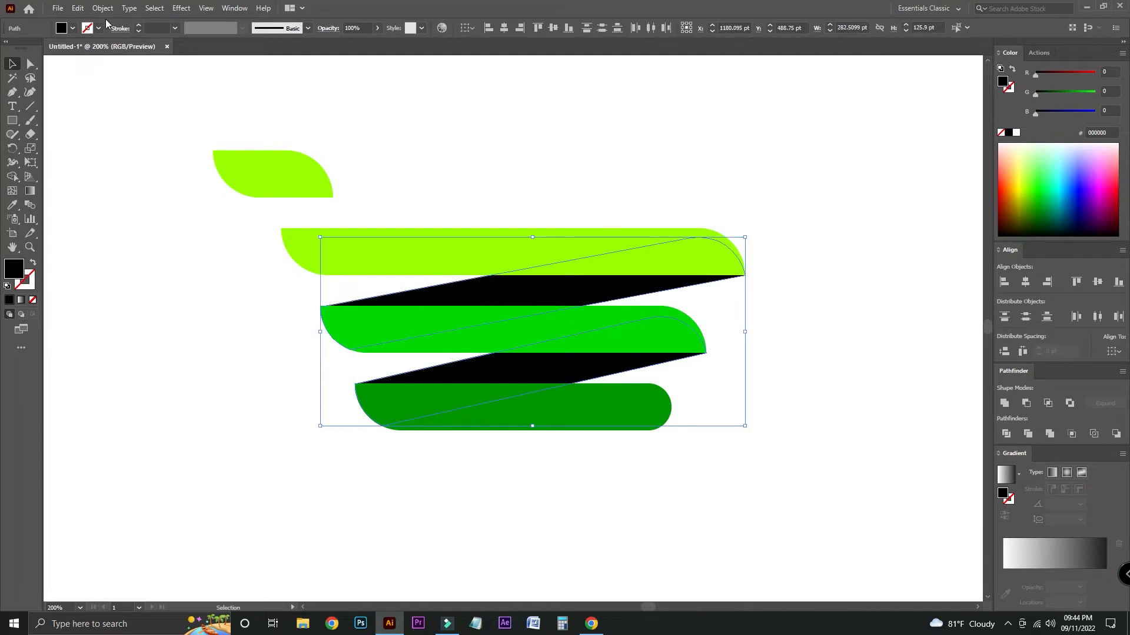
click(103, 8)
mouse_move(123, 90)
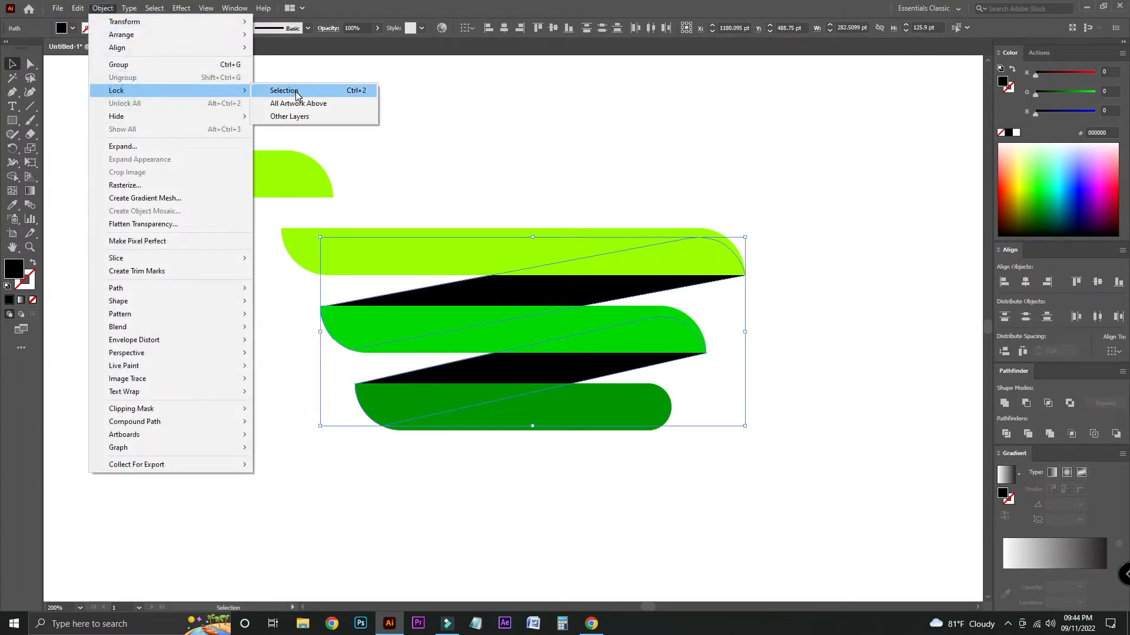
click(276, 90)
Draw a horizontal line through the middle of the lime top bar, centre it horizontally on the bar and divide the bar along it
key(ctrl+plus)
scroll(464, 145, up, 1)
click(30, 106)
drag(113, 227, 914, 227)
key(v)
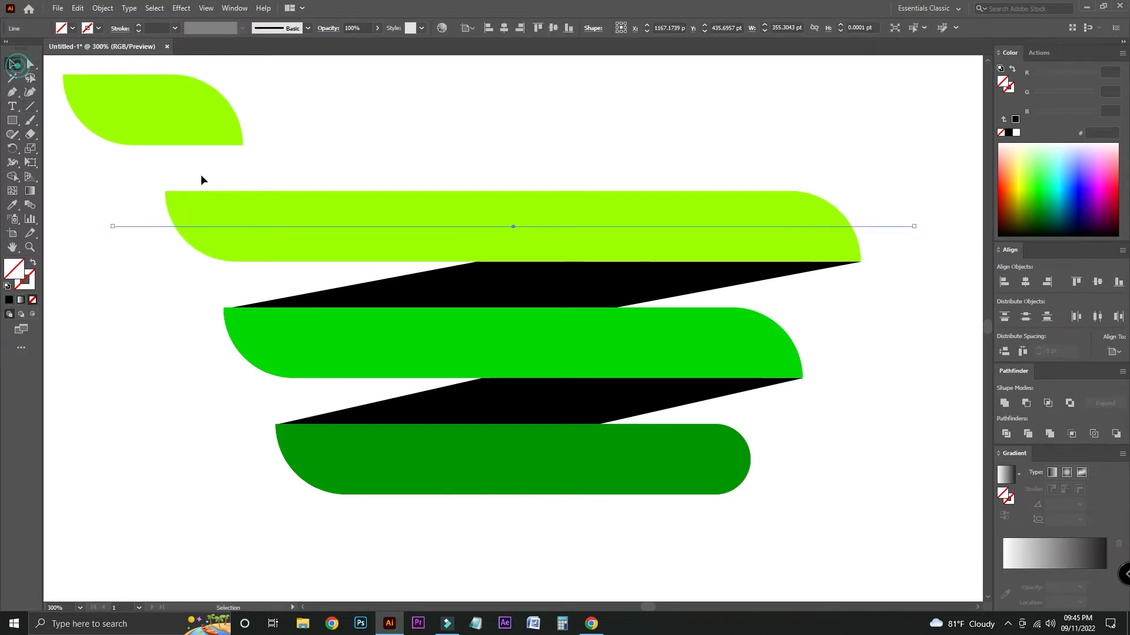
shift+click(328, 250)
click(503, 29)
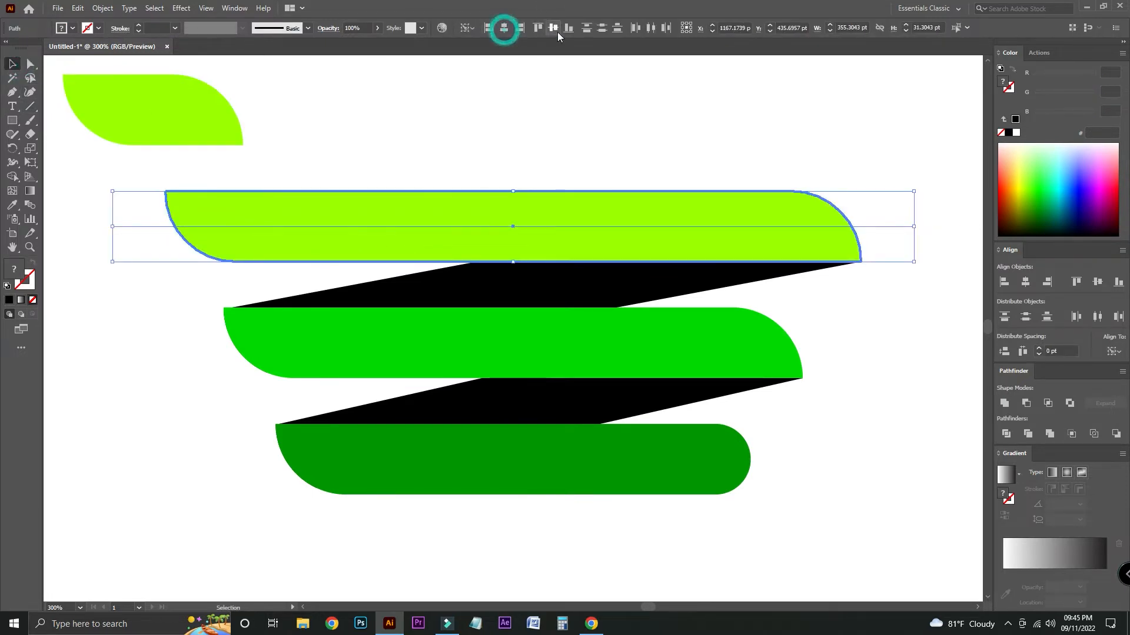
click(1005, 434)
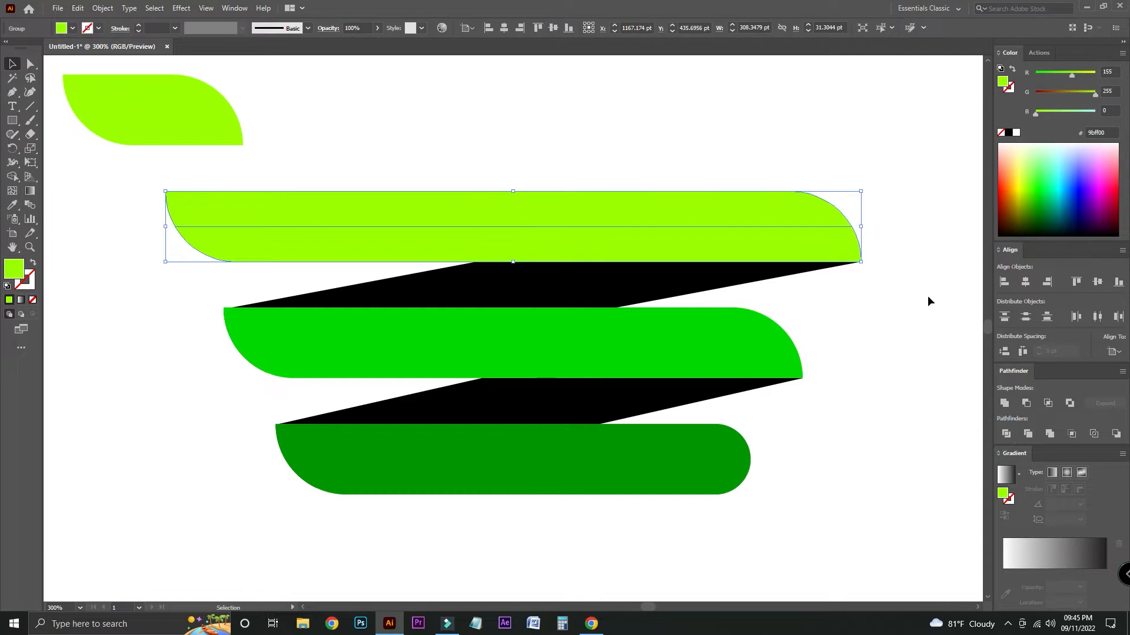
Ungroup the divided top bar and fill its lower half with the middle bar's green
right_click(792, 255)
click(837, 356)
click(784, 245)
click(10, 205)
click(353, 347)
key(v)
click(100, 219)
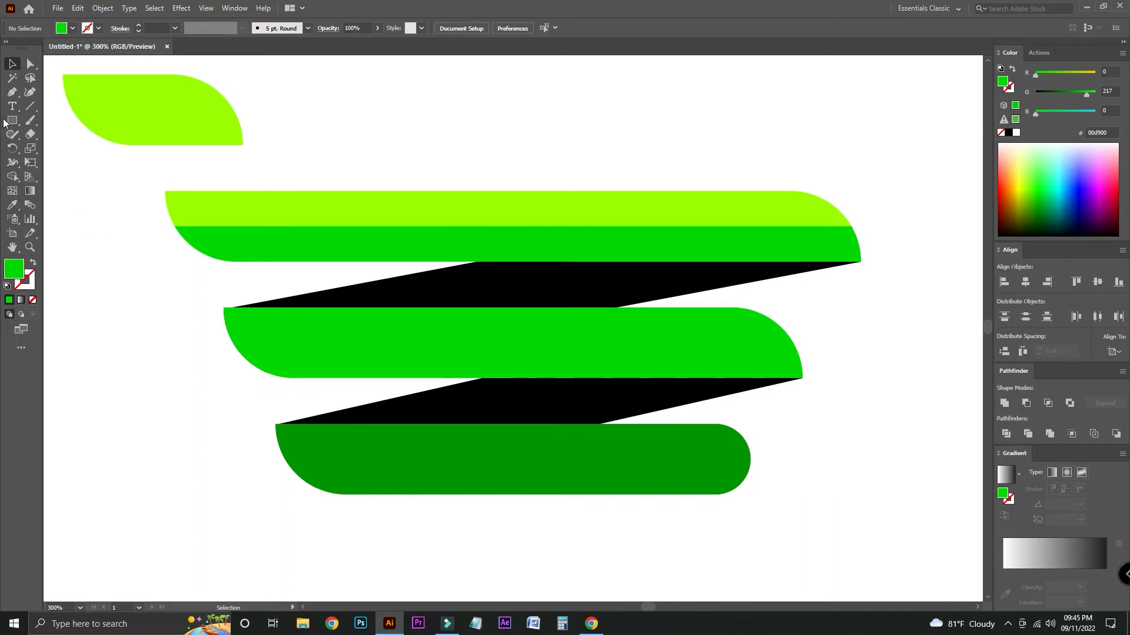
Draw a horizontal line across the middle bar, centre it on the bar and divide the bar into upper and lower halves
click(30, 106)
drag(185, 347, 869, 347)
key(v)
shift+click(535, 329)
click(535, 325)
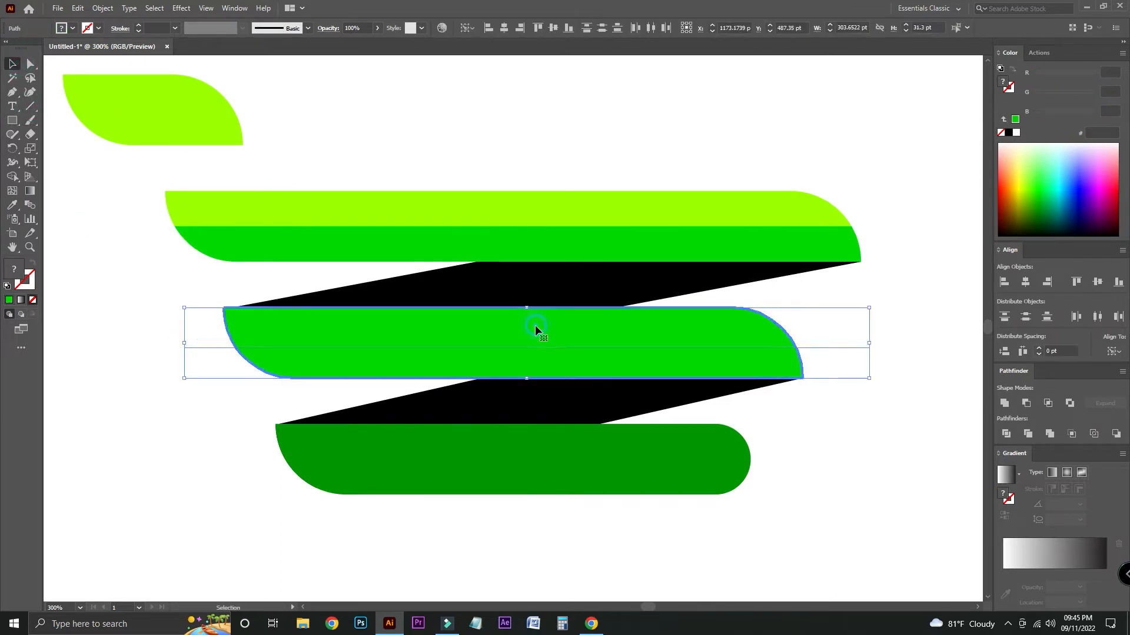
click(503, 28)
click(1006, 434)
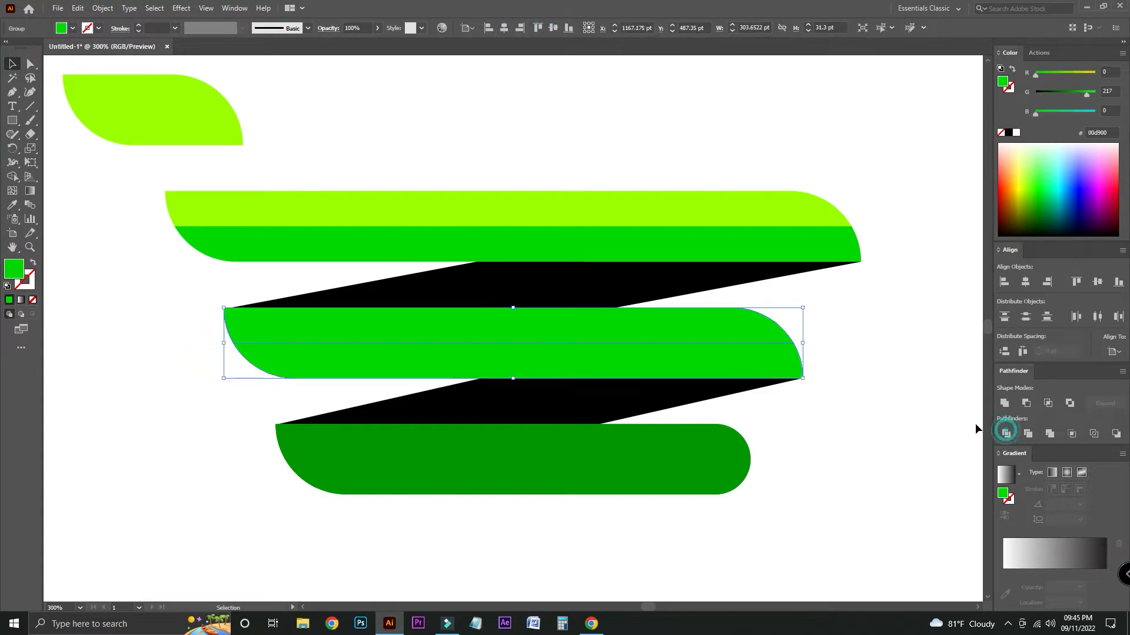
Ungroup the divided middle bar and fill its lower half with the bottom bar's dark green
right_click(809, 410)
click(812, 454)
click(721, 373)
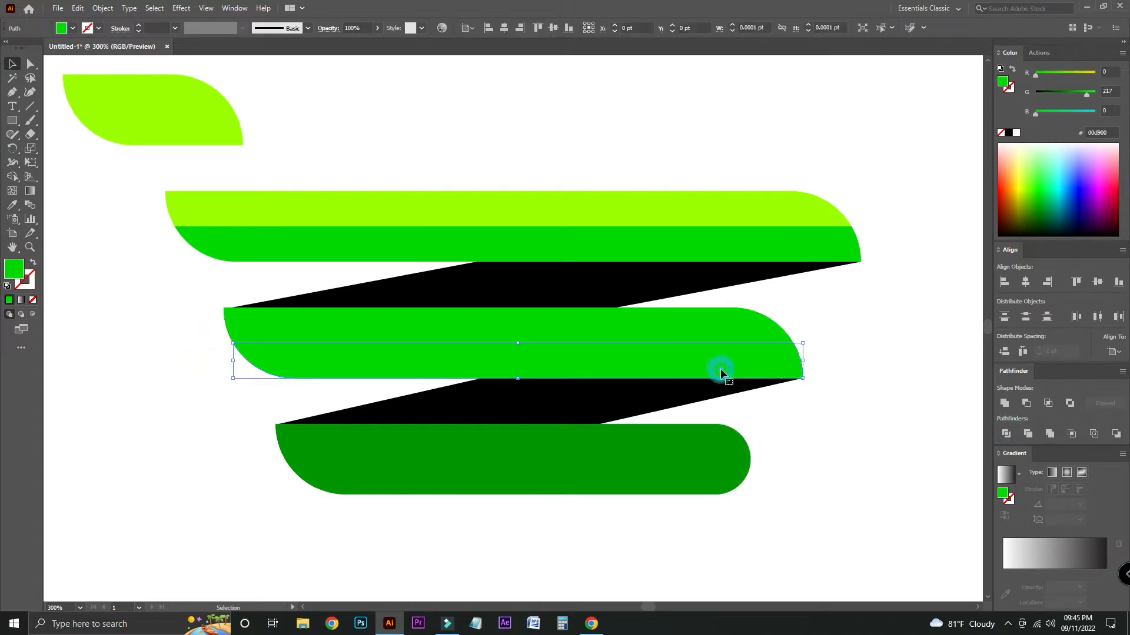
click(12, 206)
click(505, 464)
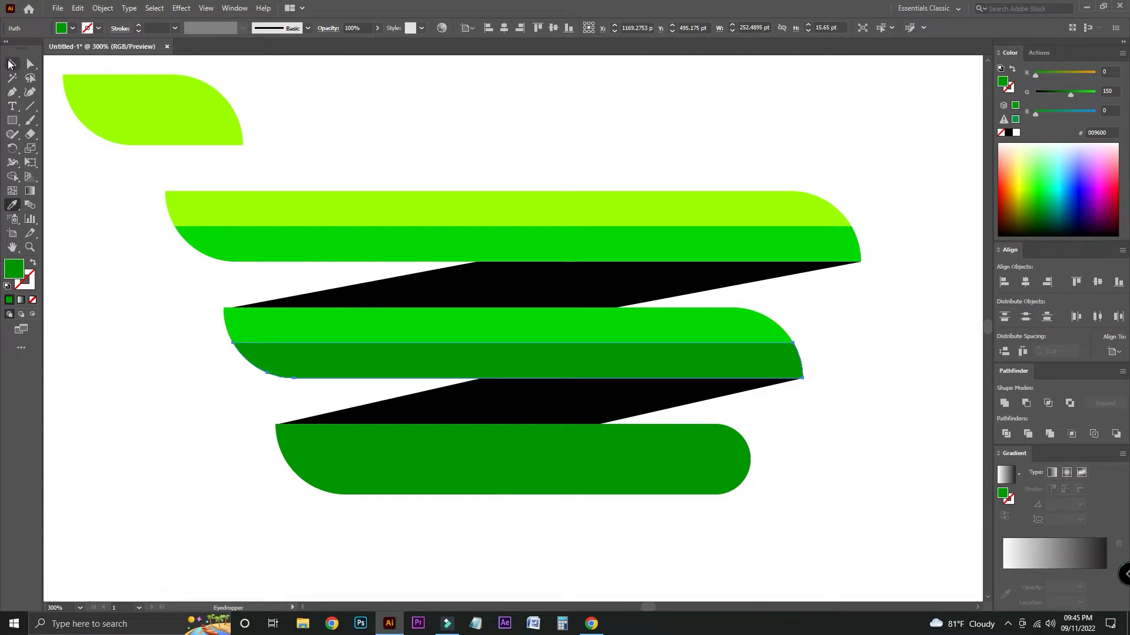
click(10, 63)
click(134, 290)
Draw a horizontal line through the middle of the dark green bottom bar and divide the bar along it
drag(156, 396, 141, 307)
click(514, 328)
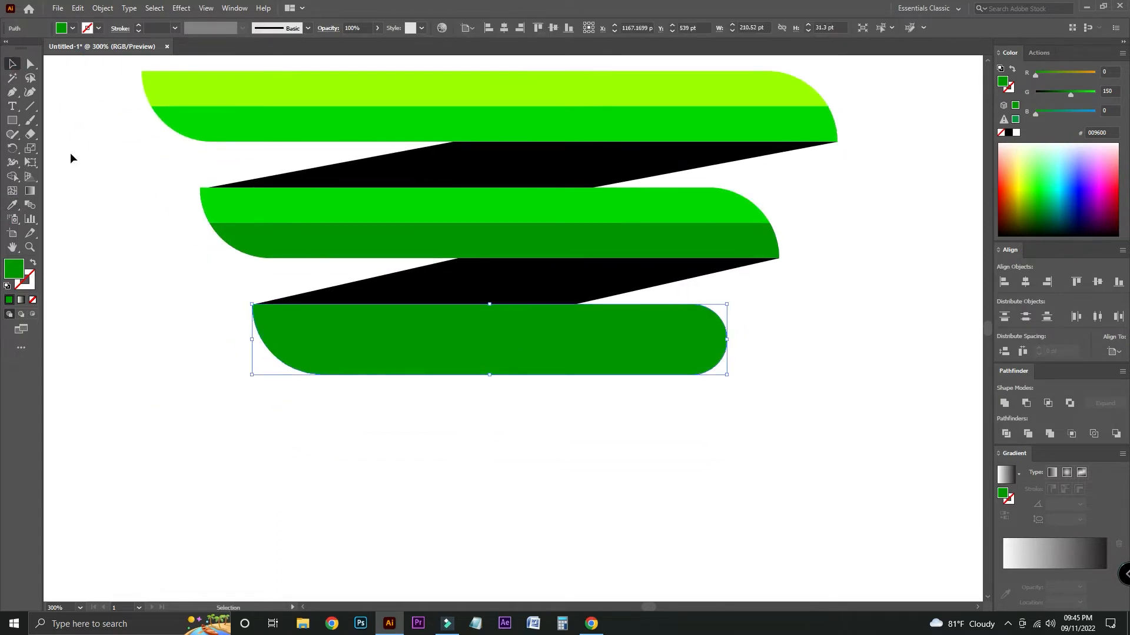
click(30, 106)
drag(229, 339, 769, 339)
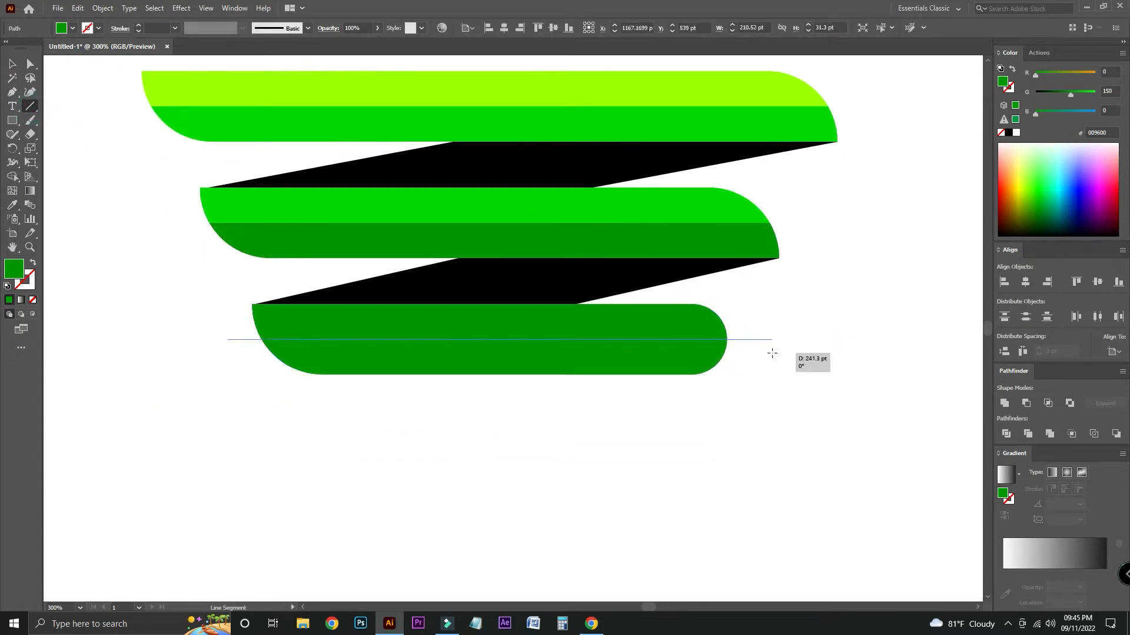
click(13, 62)
shift+click(423, 367)
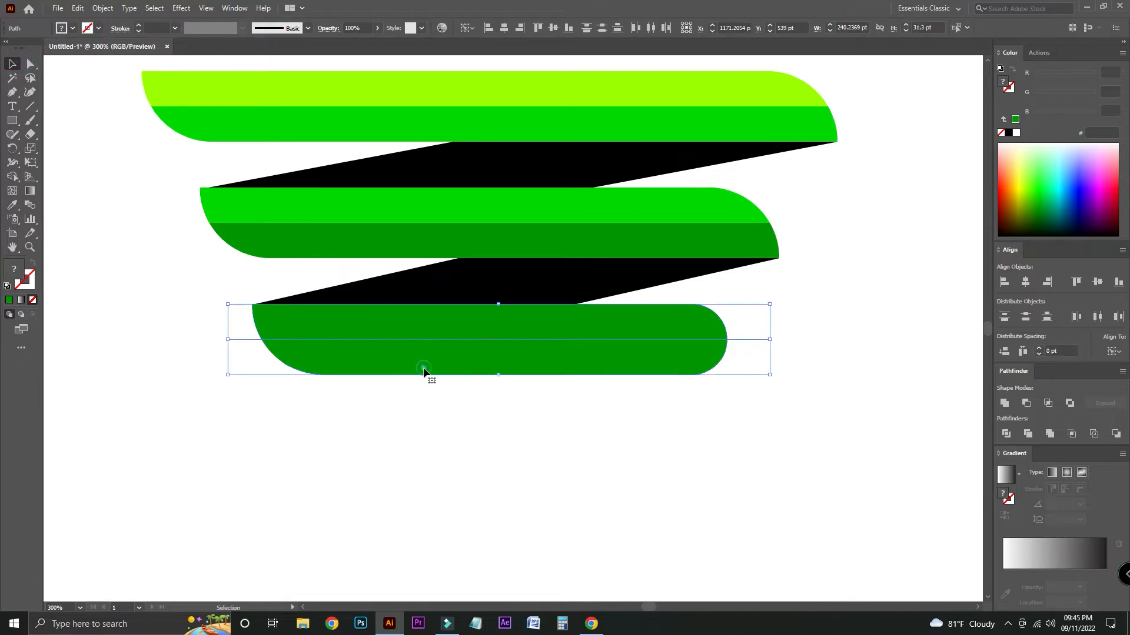
click(1006, 433)
Ungroup the divided bottom bar and darken its lower half by setting the green value to 114
right_click(509, 324)
click(542, 421)
click(638, 378)
click(637, 368)
drag(1070, 92, 1063, 94)
click(926, 316)
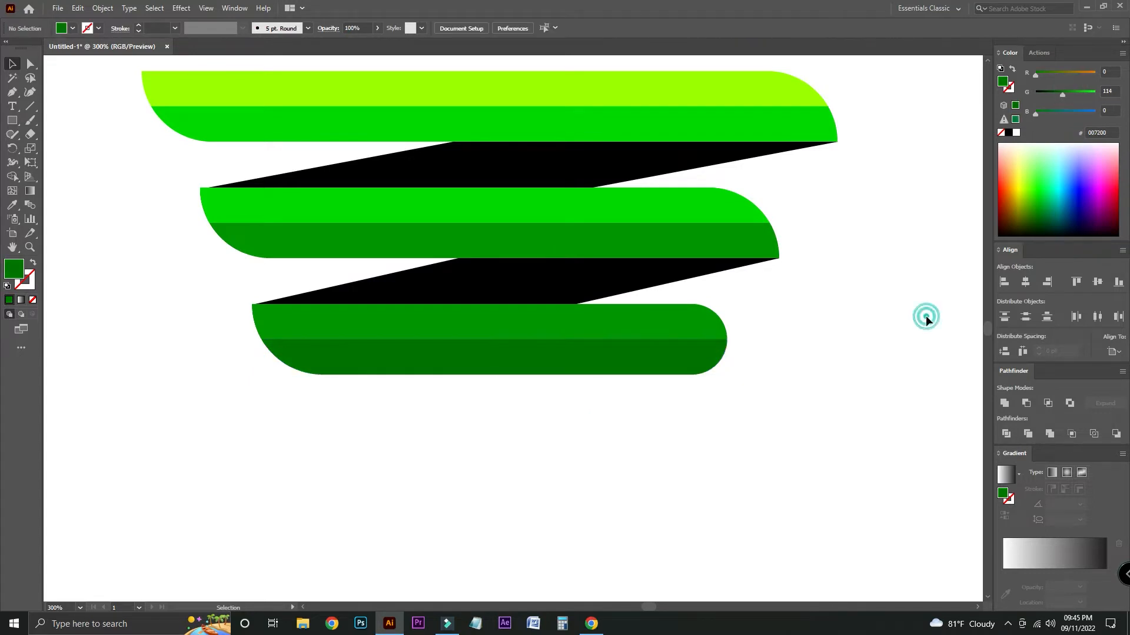
Change the small handle piece's fill to a yellow-green with a red value of 209
key(ctrl+minus)
key(ctrl+minus)
key(ctrl+minus)
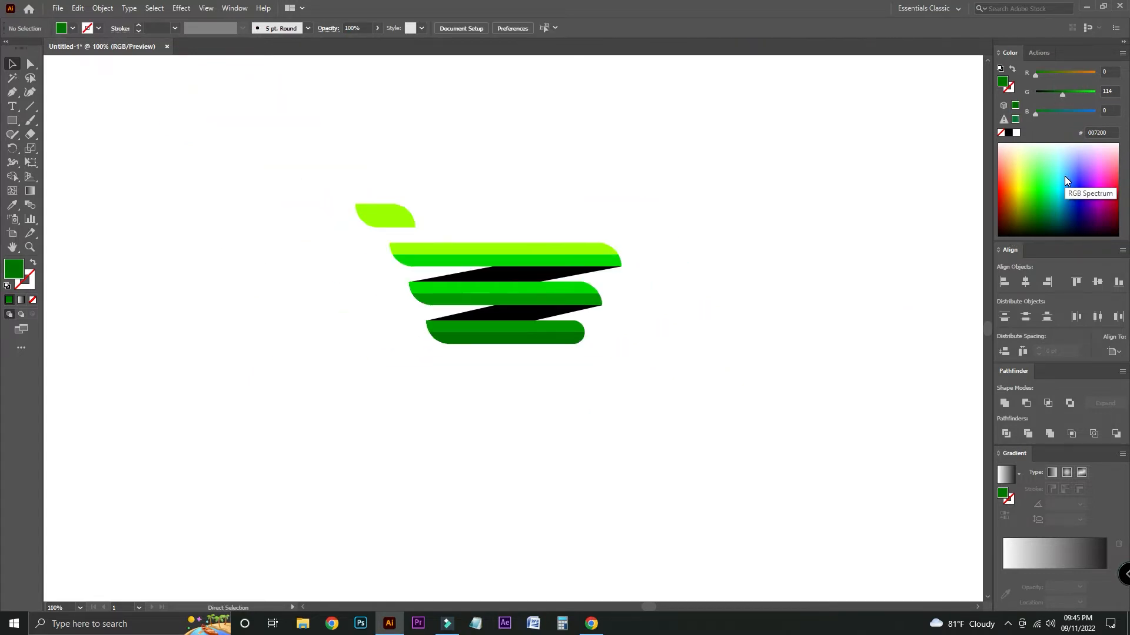
key(ctrl+plus)
key(ctrl+plus)
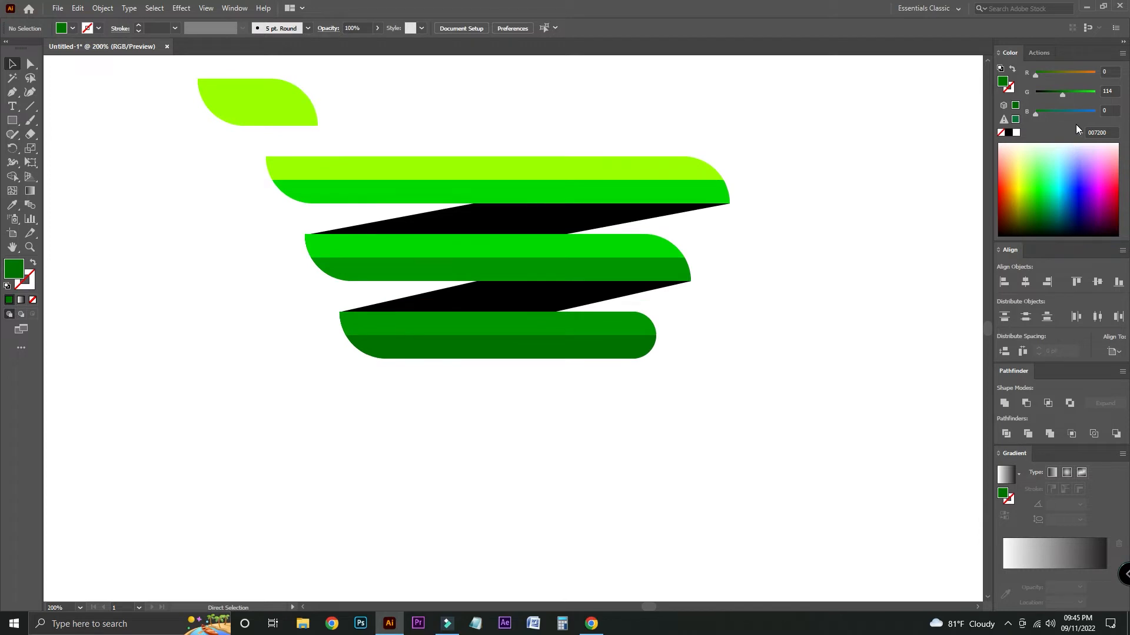
scroll(815, 305, up, 2)
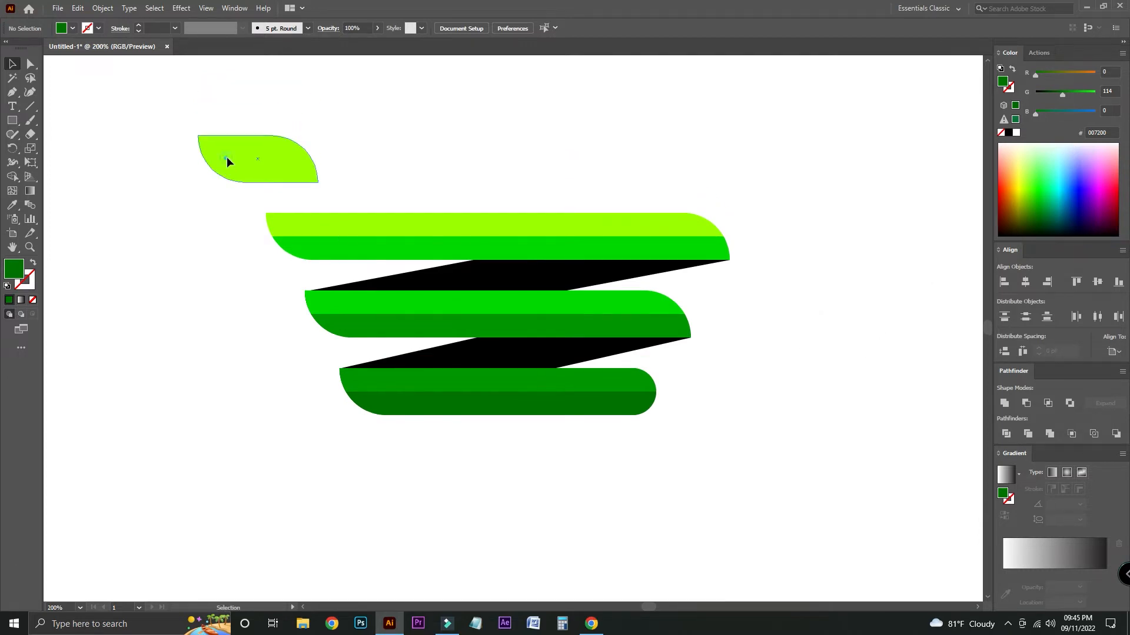
click(227, 161)
drag(1077, 75, 1082, 76)
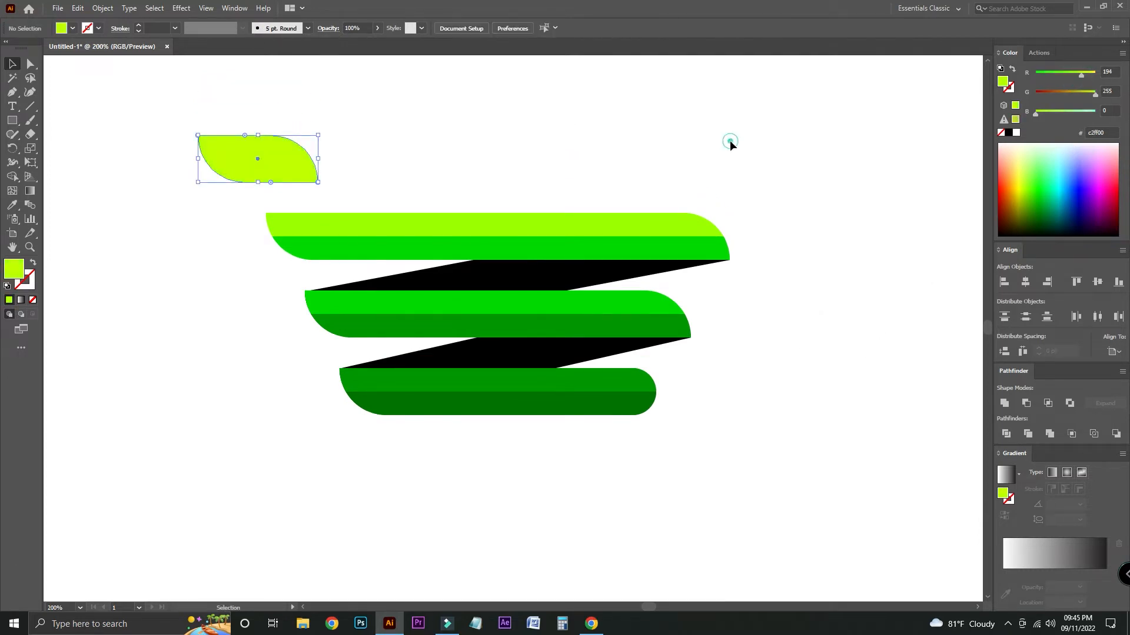
click(729, 141)
scroll(730, 141, up, 3)
key(ctrl+plus)
drag(344, 136, 646, 187)
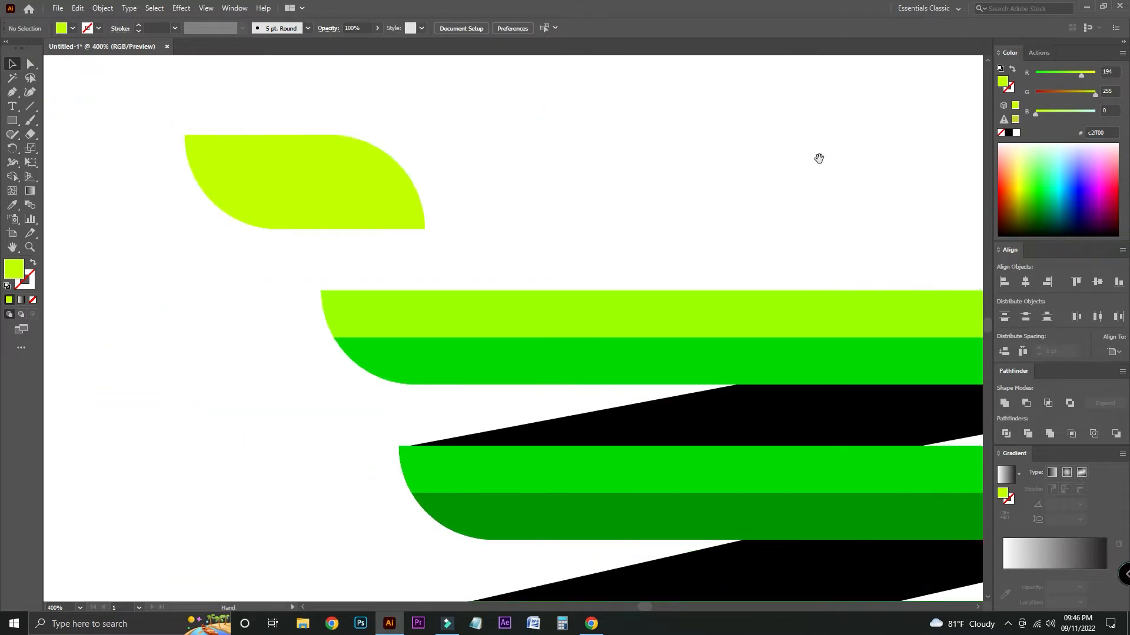
click(263, 194)
drag(1086, 79, 1090, 77)
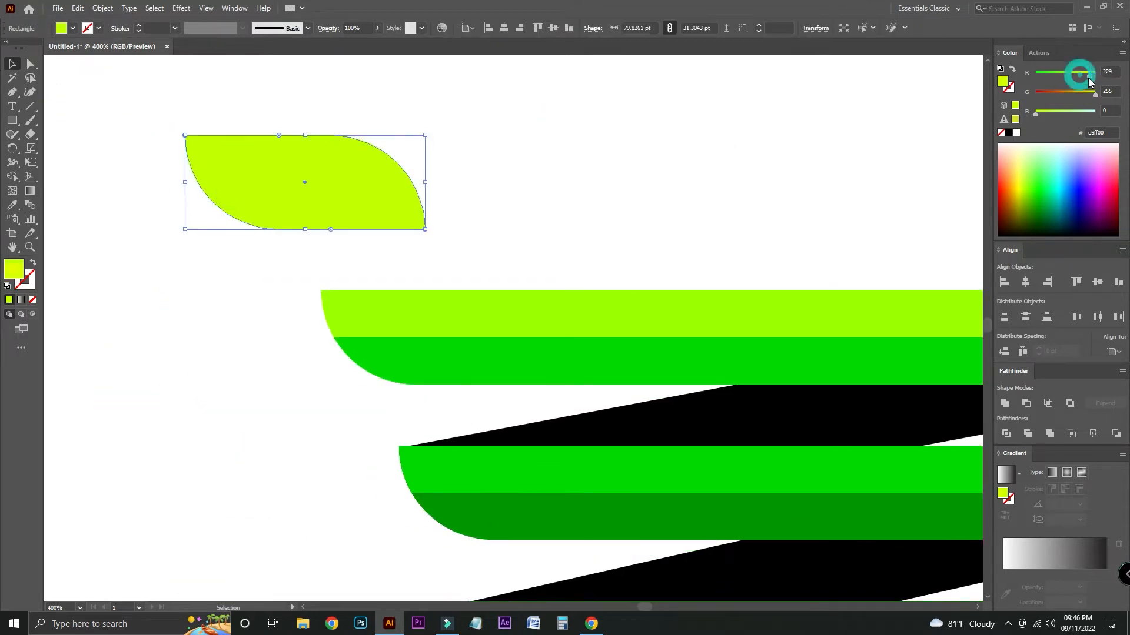
click(694, 159)
Draw a horizontal line through the middle of the handle piece and divide the piece into upper and lower halves
click(34, 108)
drag(133, 181, 592, 182)
click(12, 63)
click(347, 148)
double_click(347, 148)
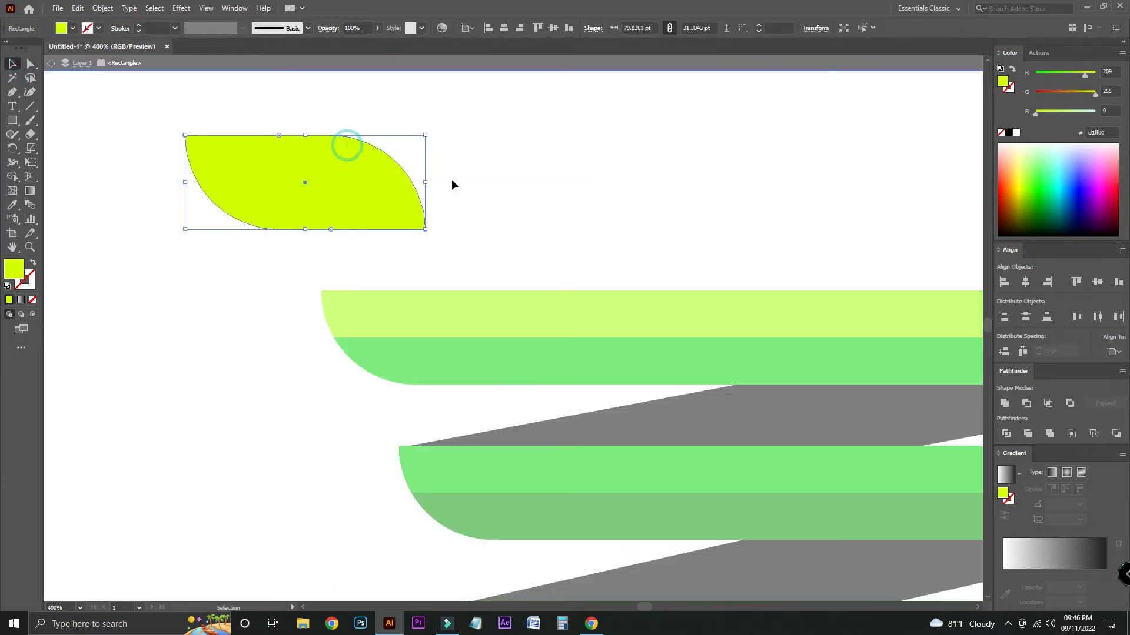
click(600, 208)
double_click(138, 326)
drag(164, 118, 316, 189)
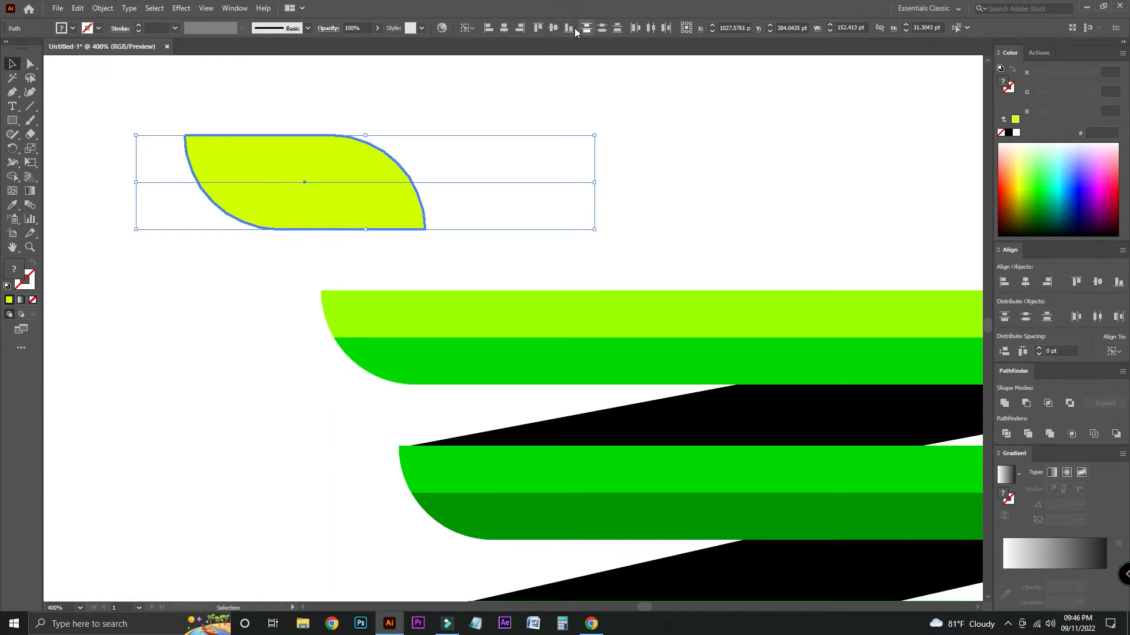
click(1005, 434)
Try to recolour the divided handle piece's lower half with the top bar's lime and undo the fill
right_click(324, 151)
click(384, 266)
click(531, 178)
click(282, 220)
click(13, 210)
click(449, 306)
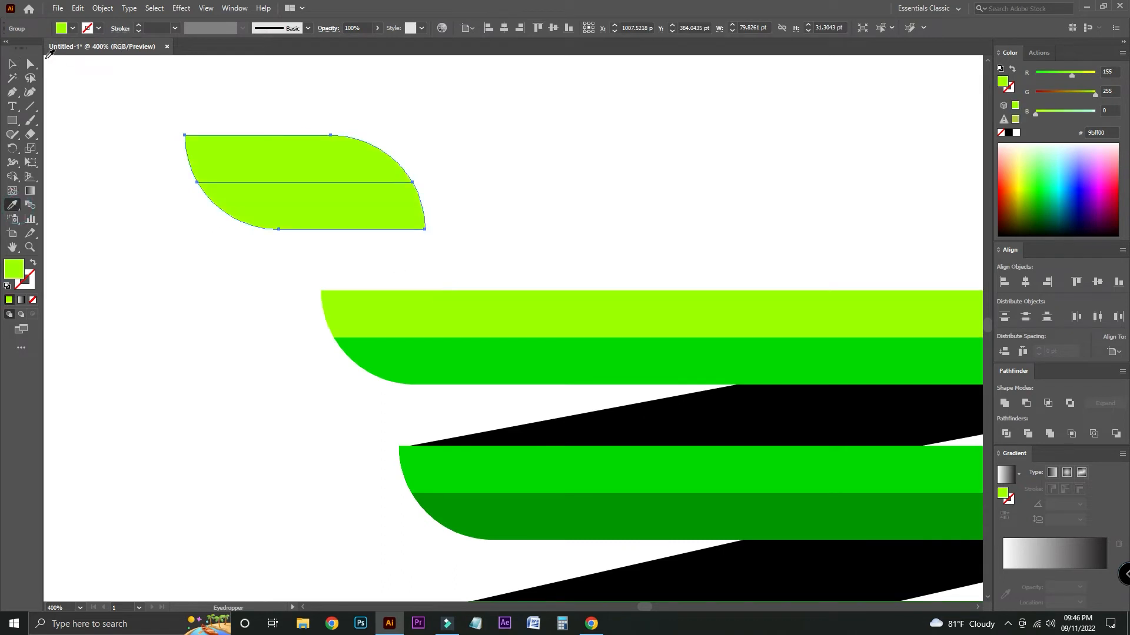
key(ctrl+z)
Ungroup the divided handle piece, fill only its lower half with the top bar's lime and clear the selection
click(12, 64)
click(384, 258)
click(494, 208)
click(390, 213)
click(13, 205)
click(451, 312)
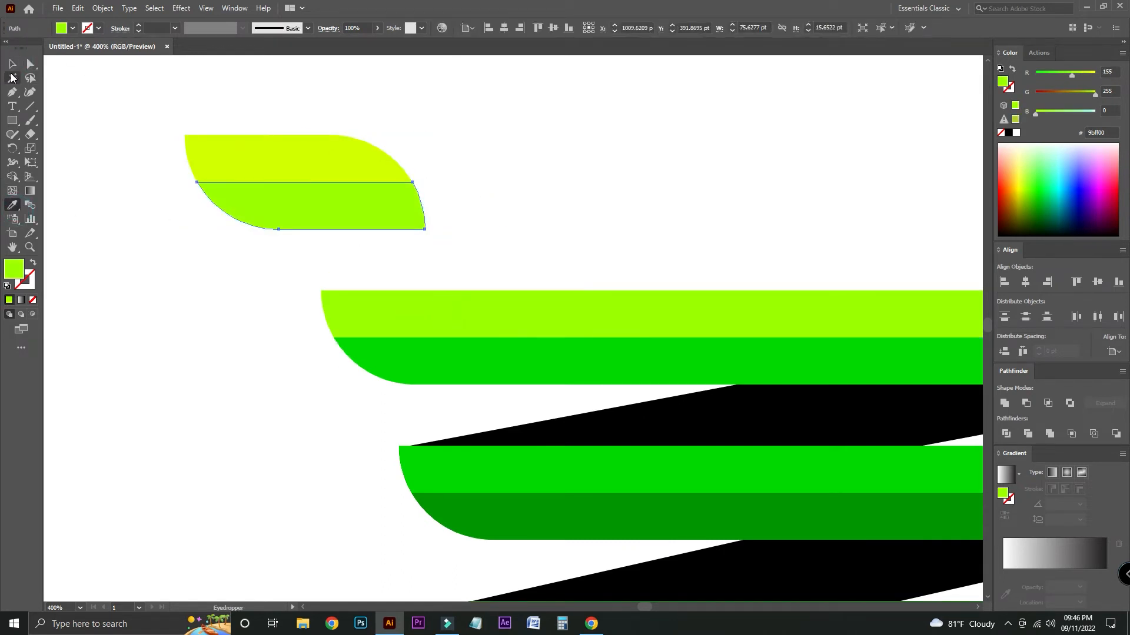
click(12, 64)
click(739, 106)
key(ctrl+minus)
key(ctrl+minus)
key(ctrl+minus)
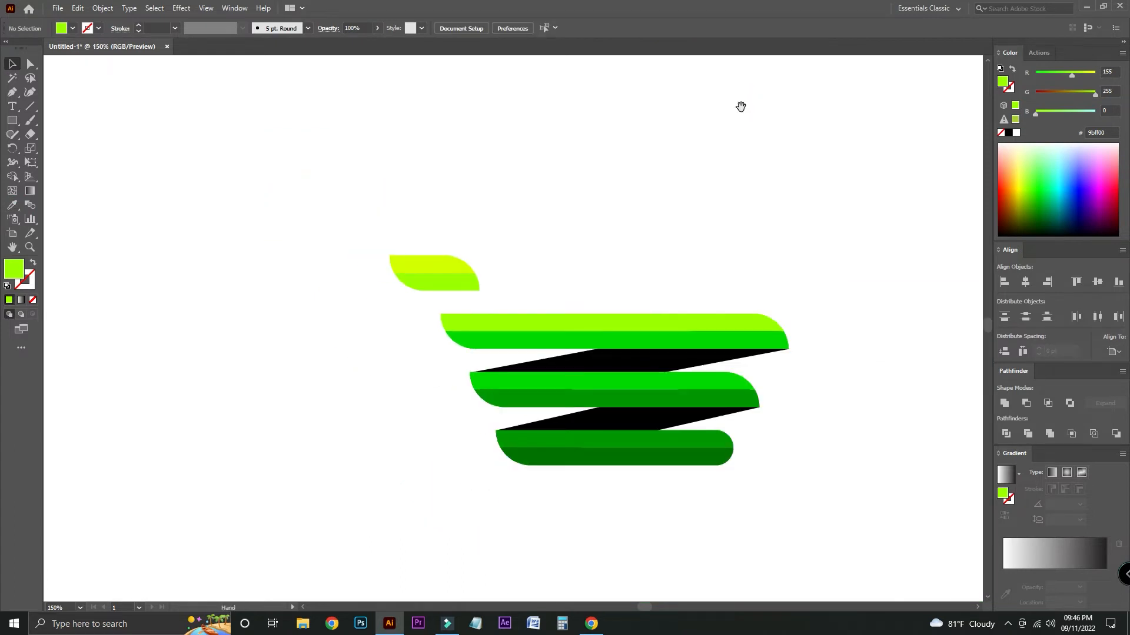
drag(741, 106, 636, 85)
key(ctrl+plus)
key(ctrl+plus)
drag(419, 112, 549, 150)
drag(199, 146, 452, 202)
click(580, 188)
key(ctrl+z)
click(391, 96)
key(ctrl+plus)
Select and copy both halves of the handle piece
click(245, 170)
key(a)
drag(368, 233, 80, 104)
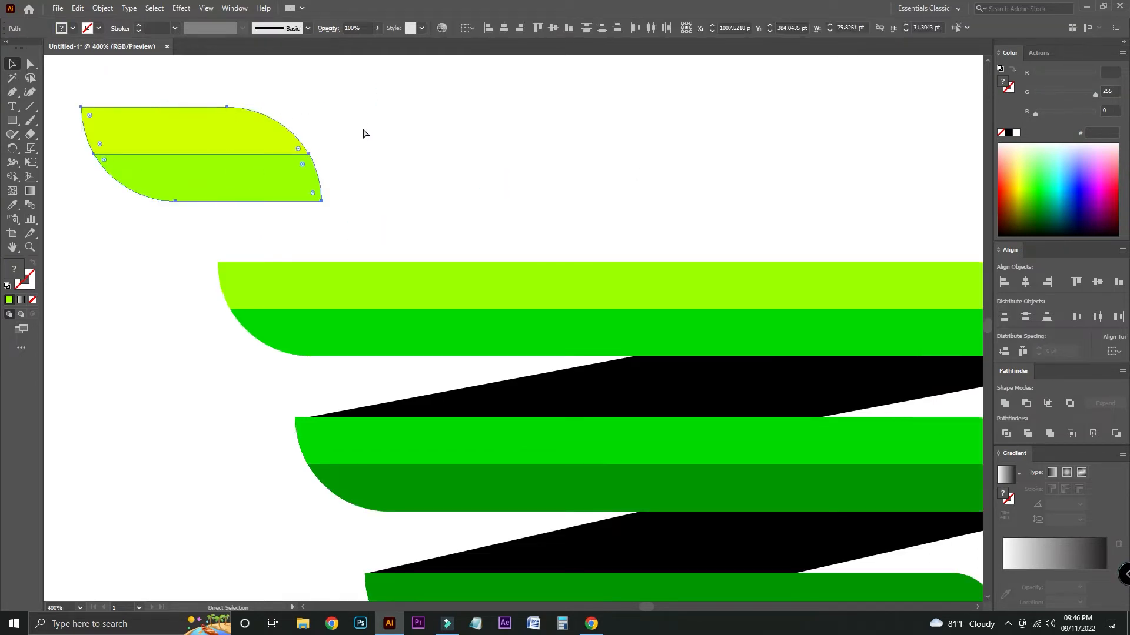
click(106, 8)
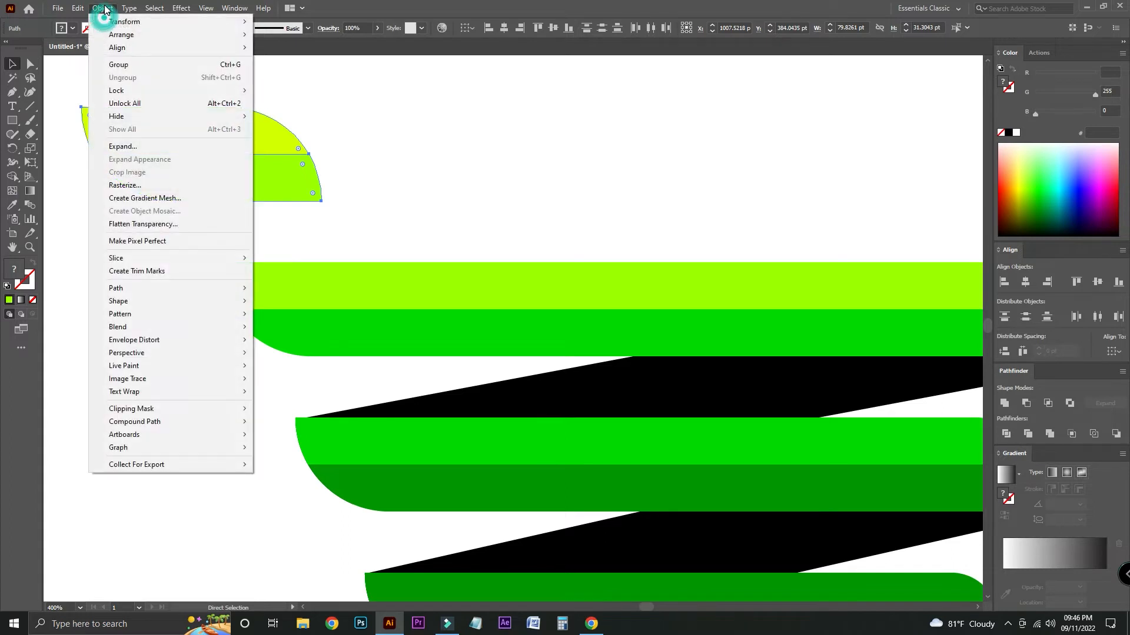
key(Escape)
click(77, 9)
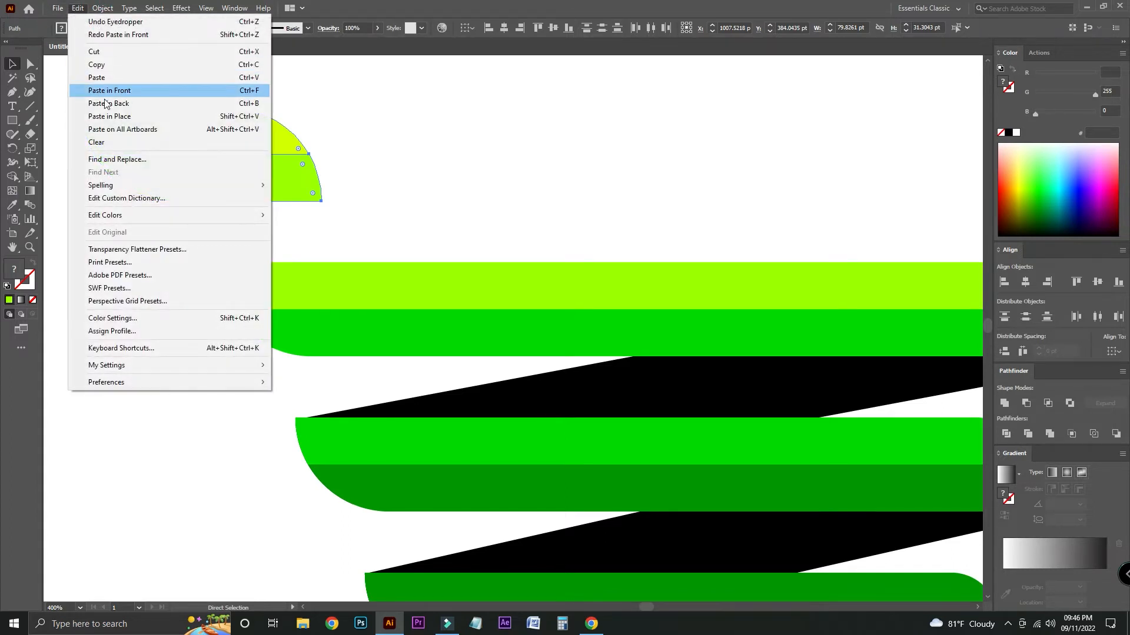
click(99, 64)
Paste the handle copy in front, unite its halves into one shape and fill it with black
key(v)
click(77, 8)
click(115, 91)
click(1004, 404)
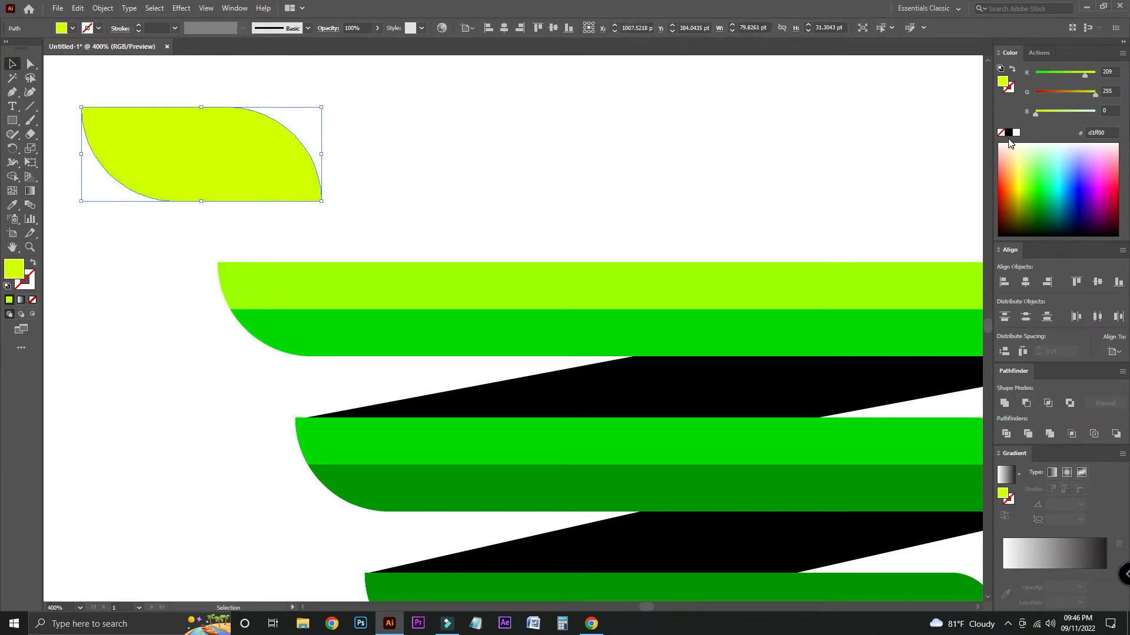
click(1008, 133)
Try to rotate the black handle copy down about its lower-right corner and undo back to the two-tone handle piece
click(13, 151)
click(322, 202)
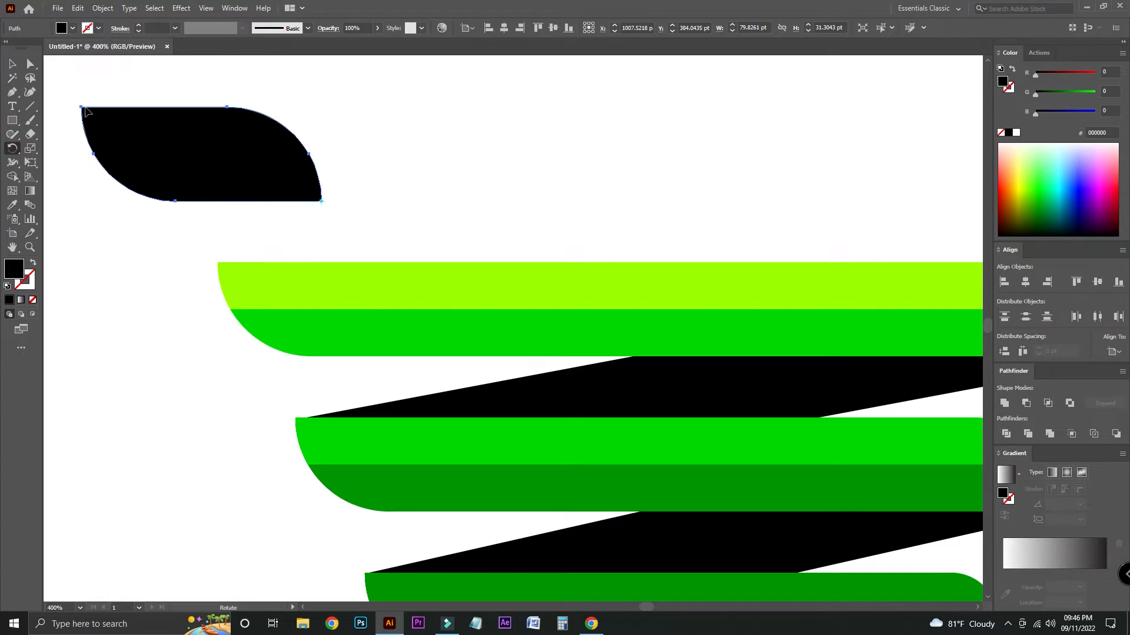
drag(82, 109, 205, 428)
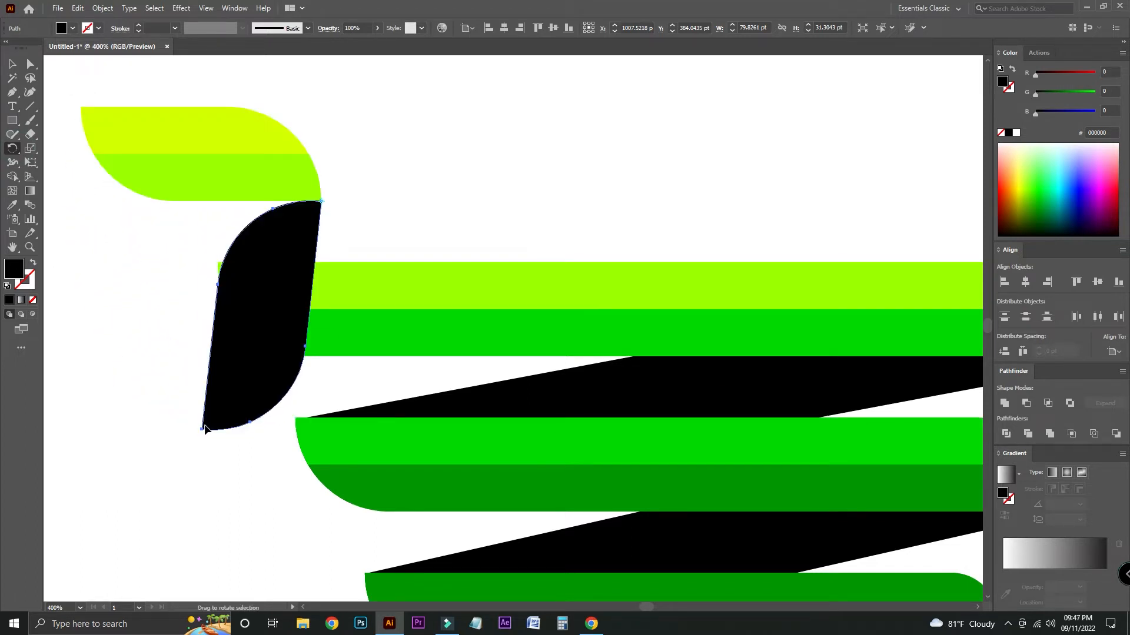
key(ctrl+z)
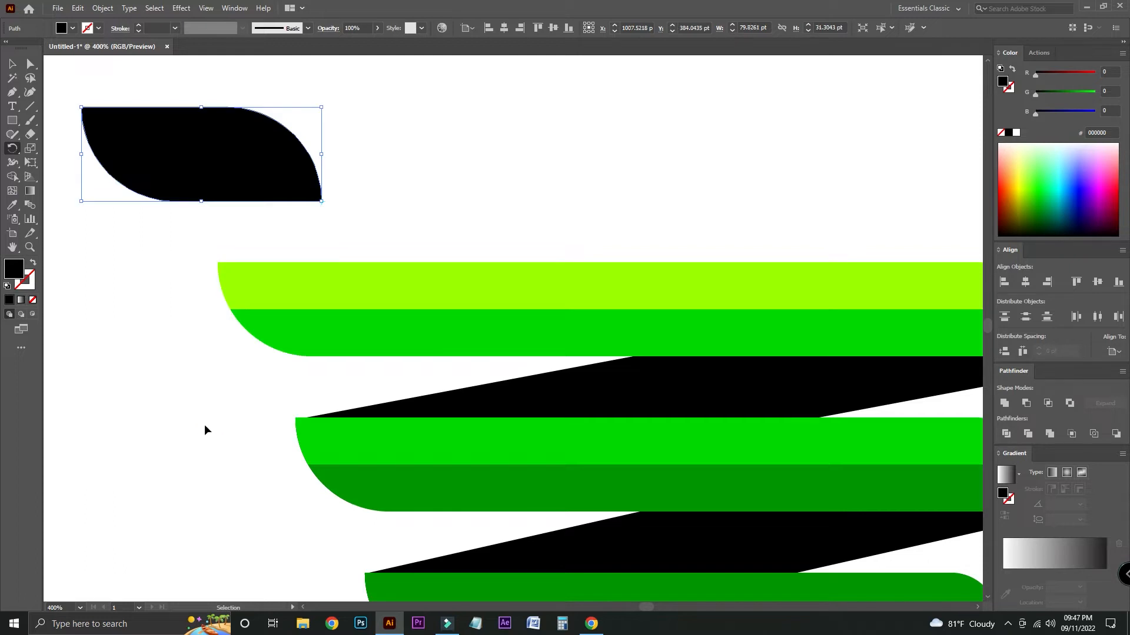
key(ctrl+z)
Lengthen the handle piece to about 128 pt by moving the right-end anchor points of both halves horizontally outward
click(8, 62)
click(479, 131)
click(260, 177)
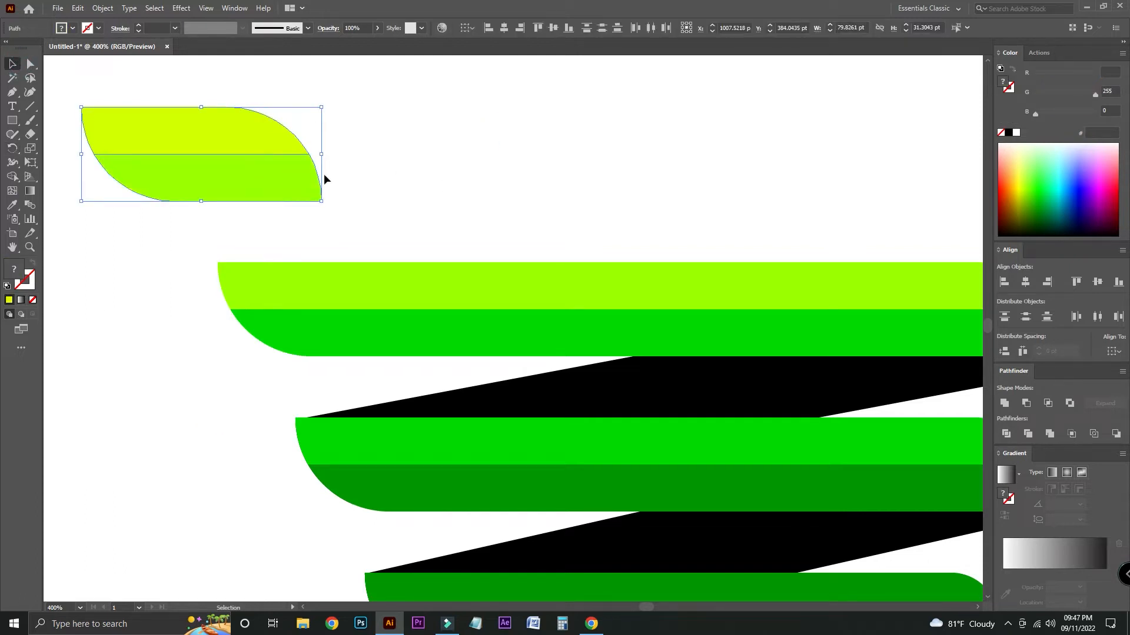
click(319, 136)
click(30, 63)
drag(411, 214, 189, 79)
drag(323, 201, 467, 202)
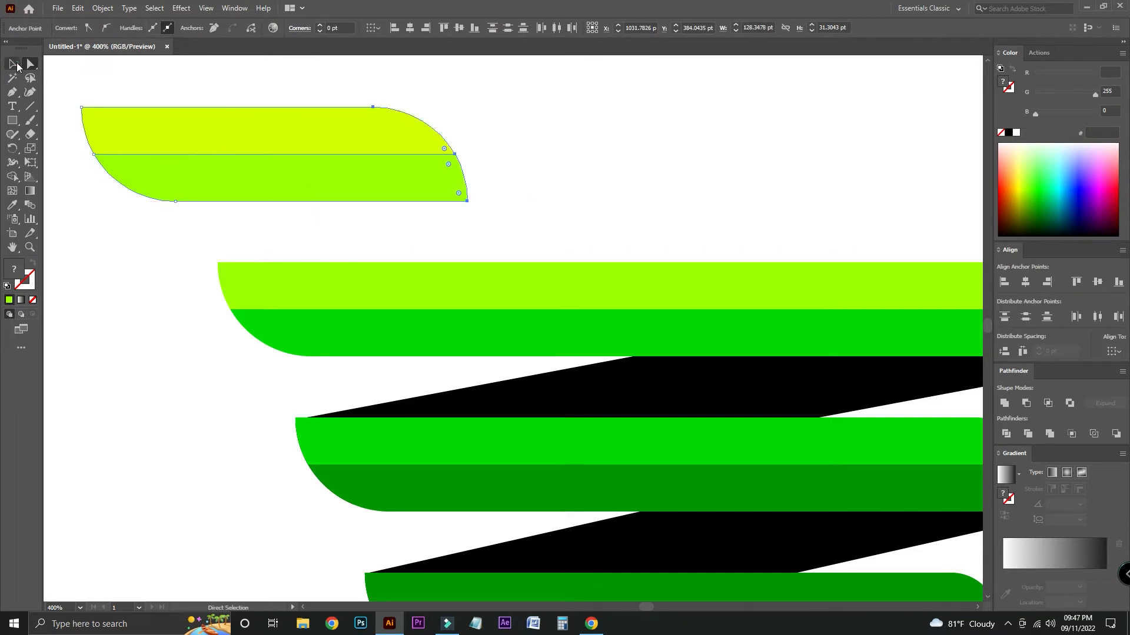
Copy both halves of the lengthened handle piece and paste the copies in front
click(17, 64)
click(79, 9)
click(97, 65)
click(78, 8)
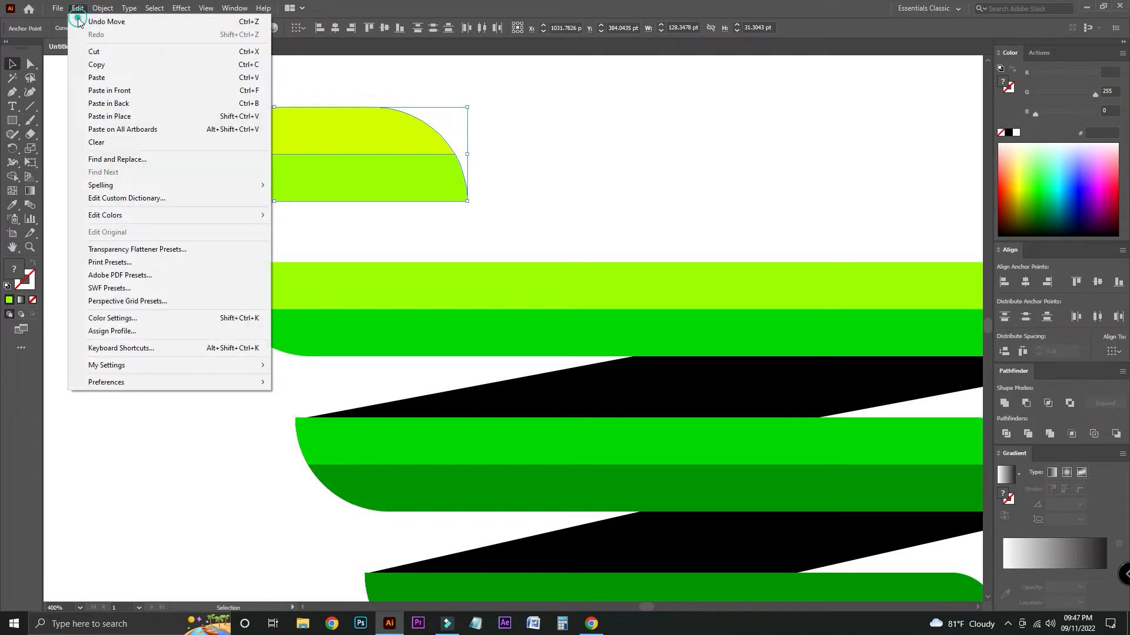
click(113, 91)
Try to unite the pasted handle halves into one black shape, then undo the union and the fill
click(1004, 404)
click(1008, 133)
click(690, 175)
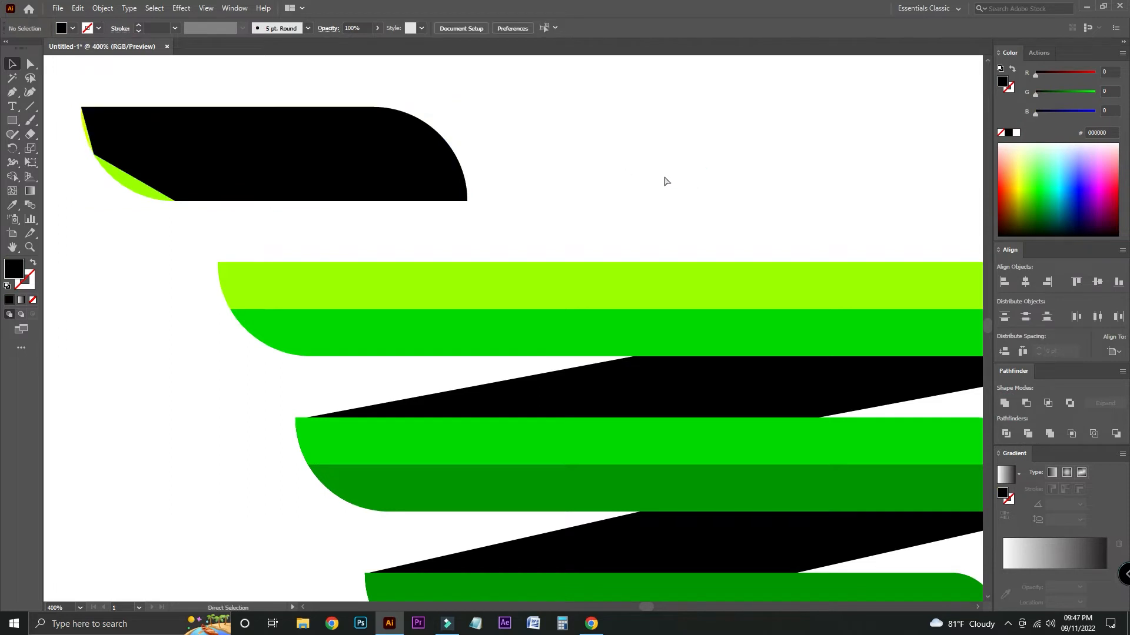
key(ctrl+z)
key(ctrl+z)
click(570, 196)
drag(336, 167, 547, 178)
key(ctrl+z)
key(ctrl+z)
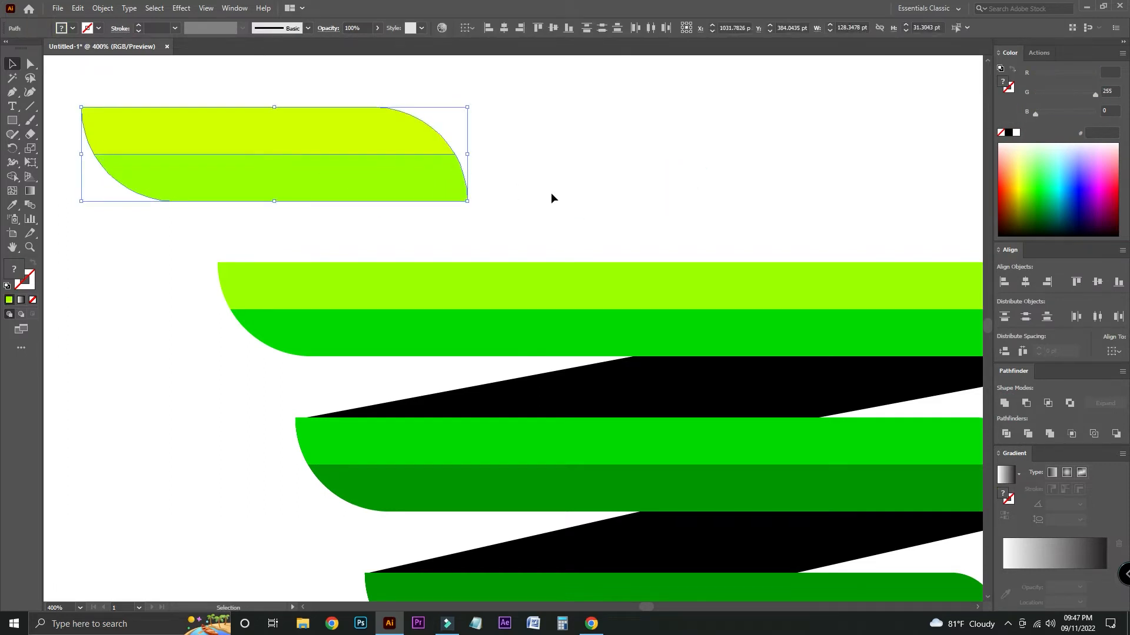
Select both halves of the pasted handle copy, unite them into one shape and fill it with black
click(546, 193)
drag(415, 178, 571, 178)
key(ctrl+z)
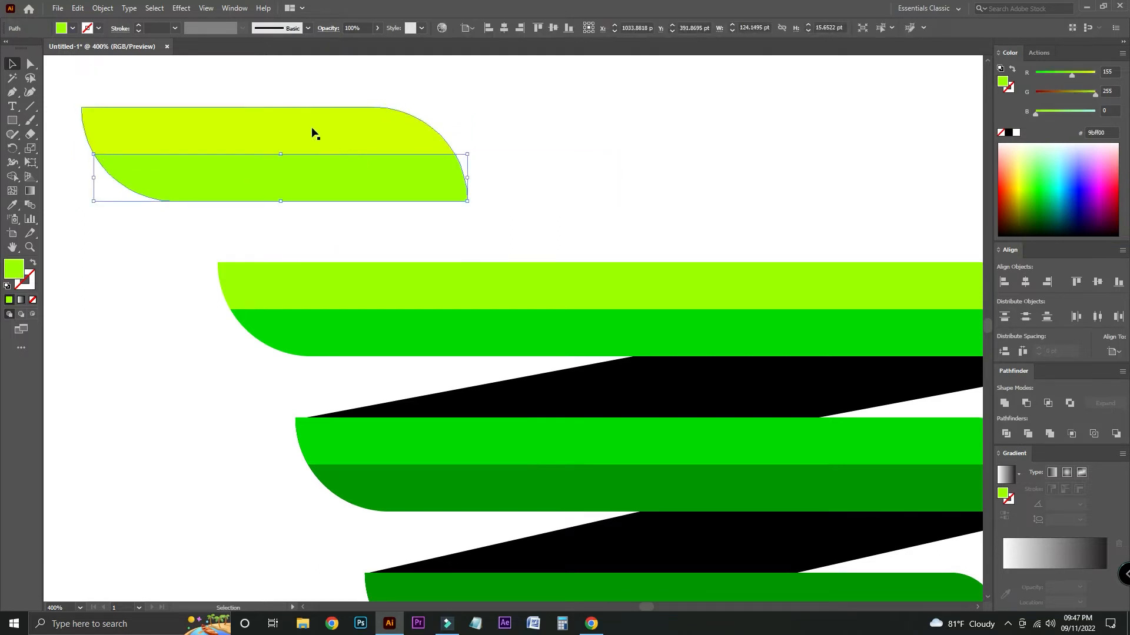
shift+click(312, 133)
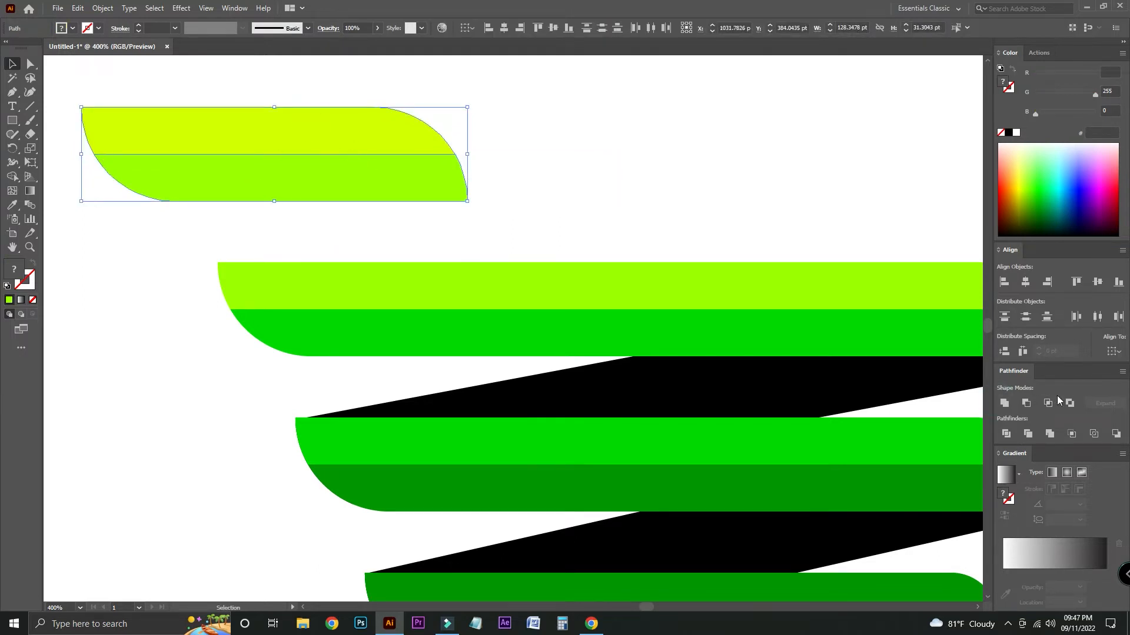
click(1004, 403)
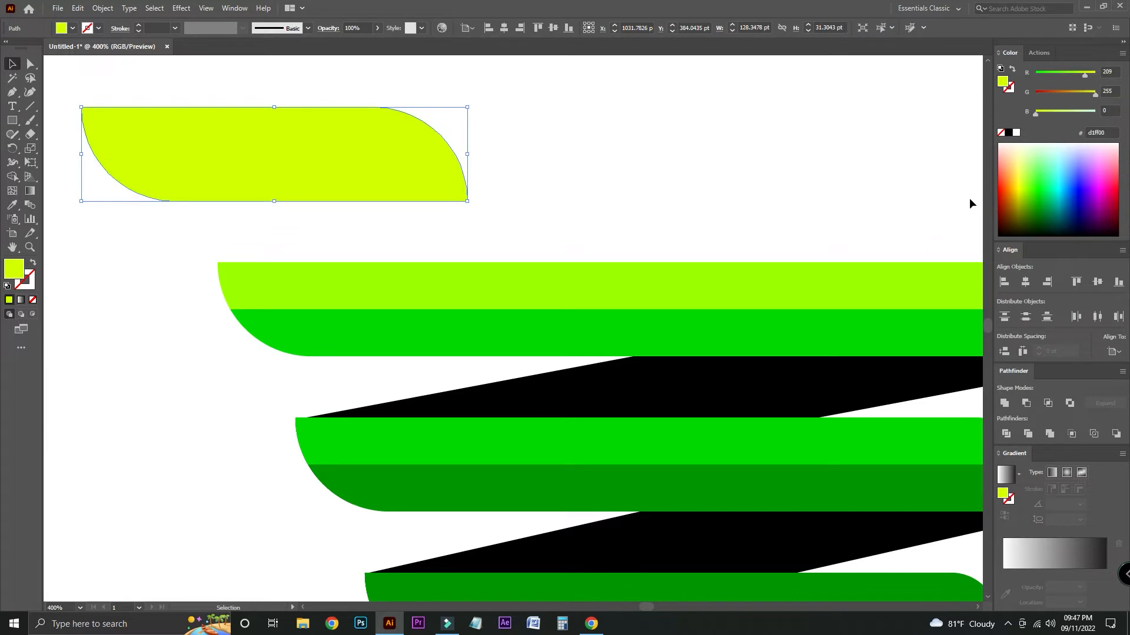
click(1009, 133)
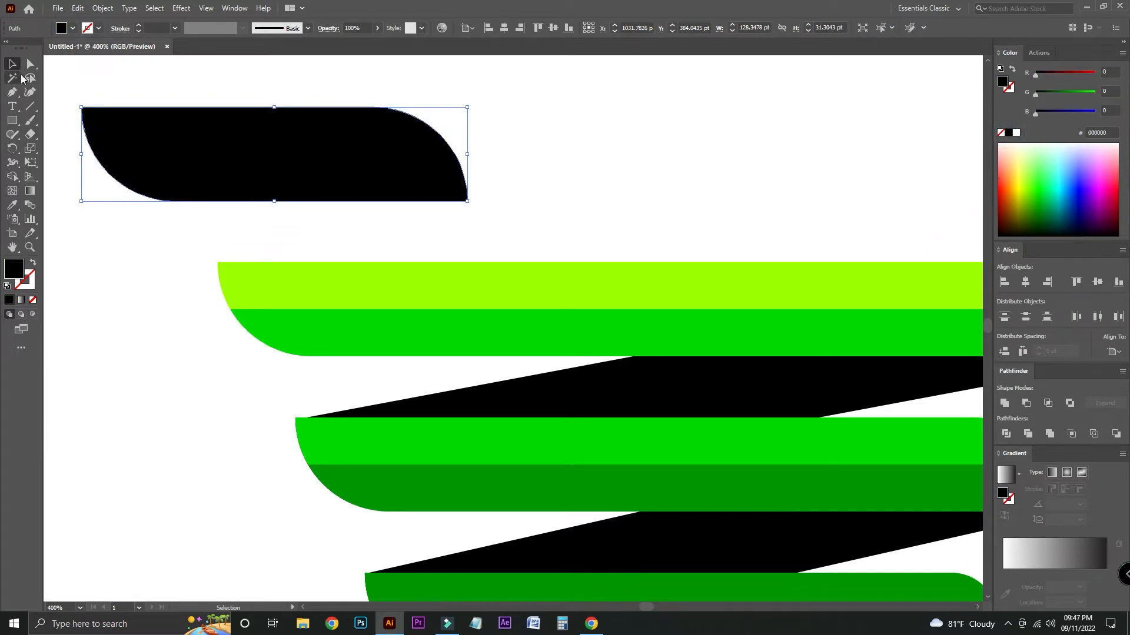
Rotate a duplicate of the black handle shape down about its lower-right corner and delete the unrotated black shape
click(16, 150)
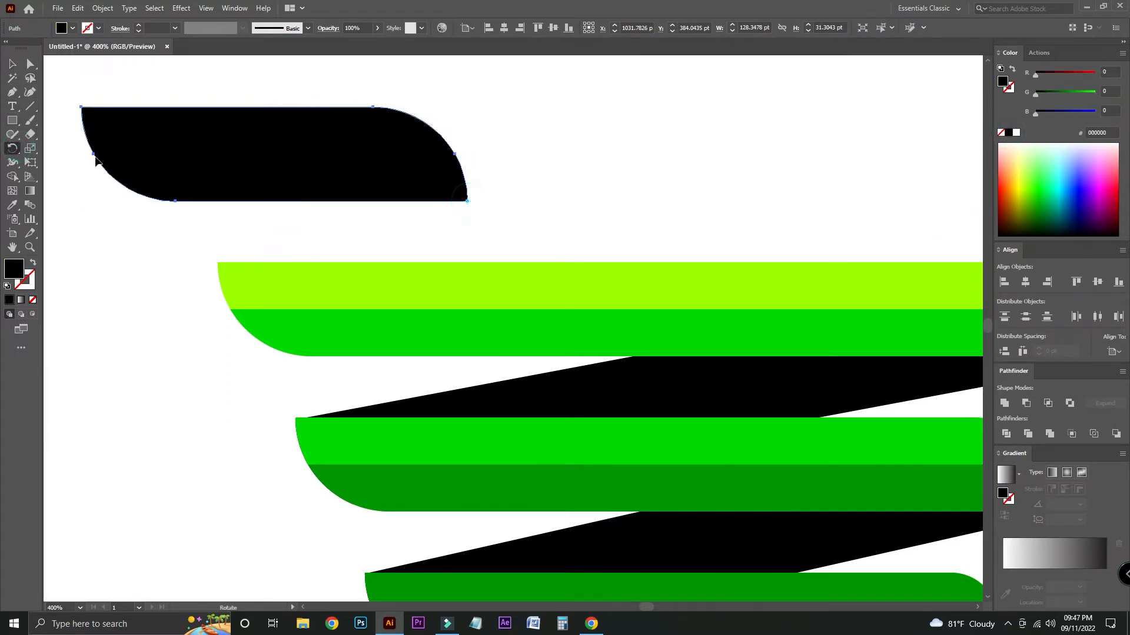
drag(84, 108, 107, 352)
click(9, 70)
click(229, 144)
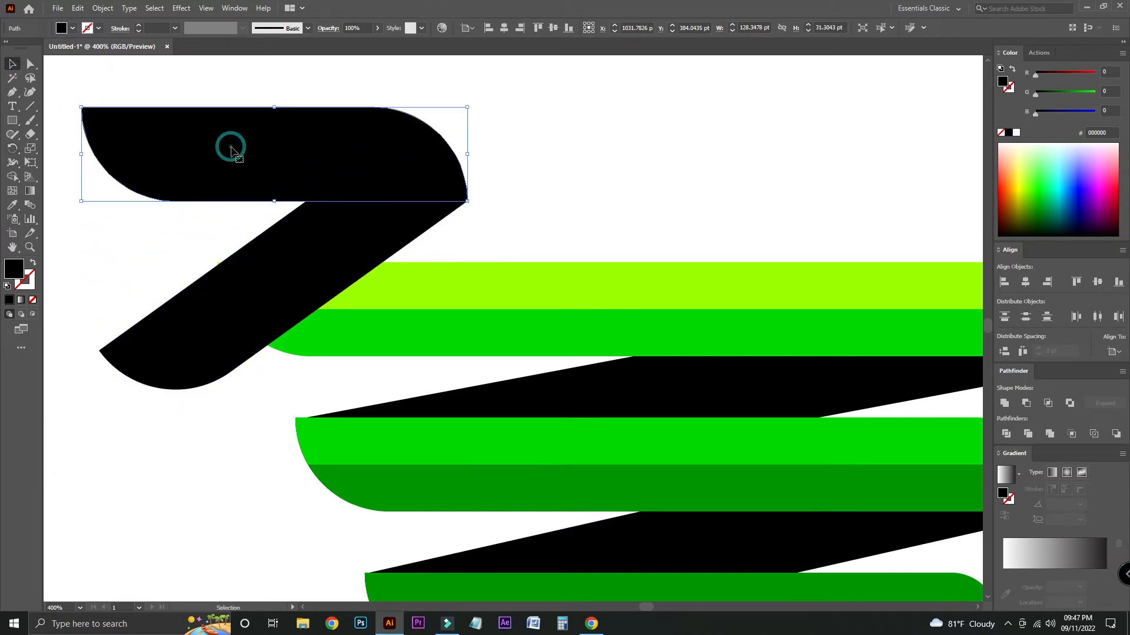
key(Delete)
Send the slanted black shape behind the handle piece and the green bars
right_click(331, 260)
mouse_move(406, 456)
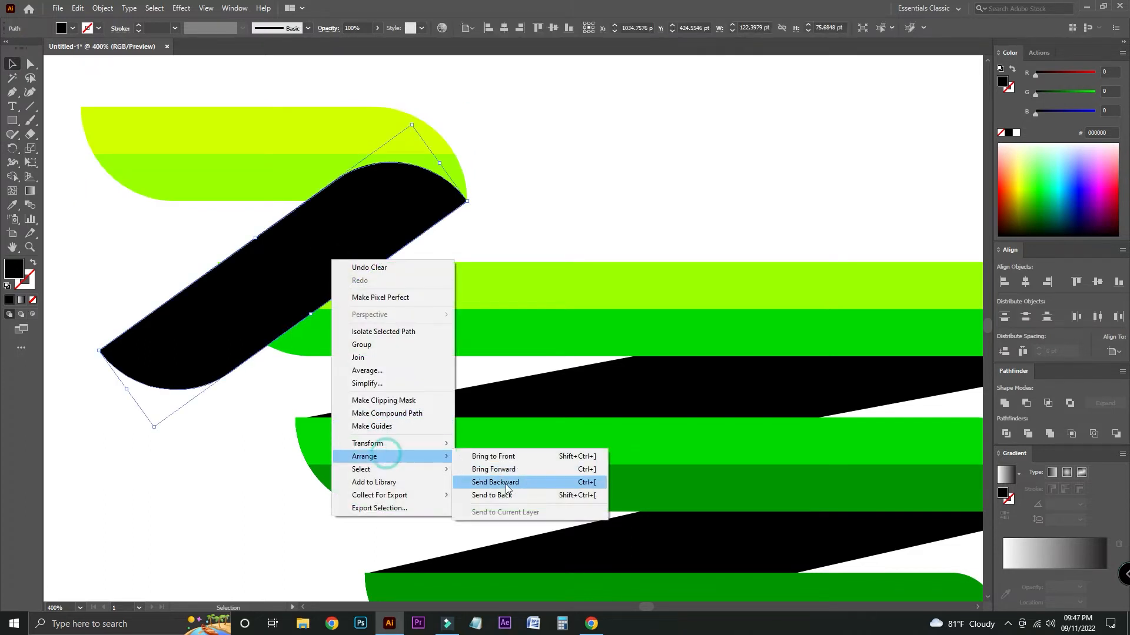
click(470, 485)
click(588, 253)
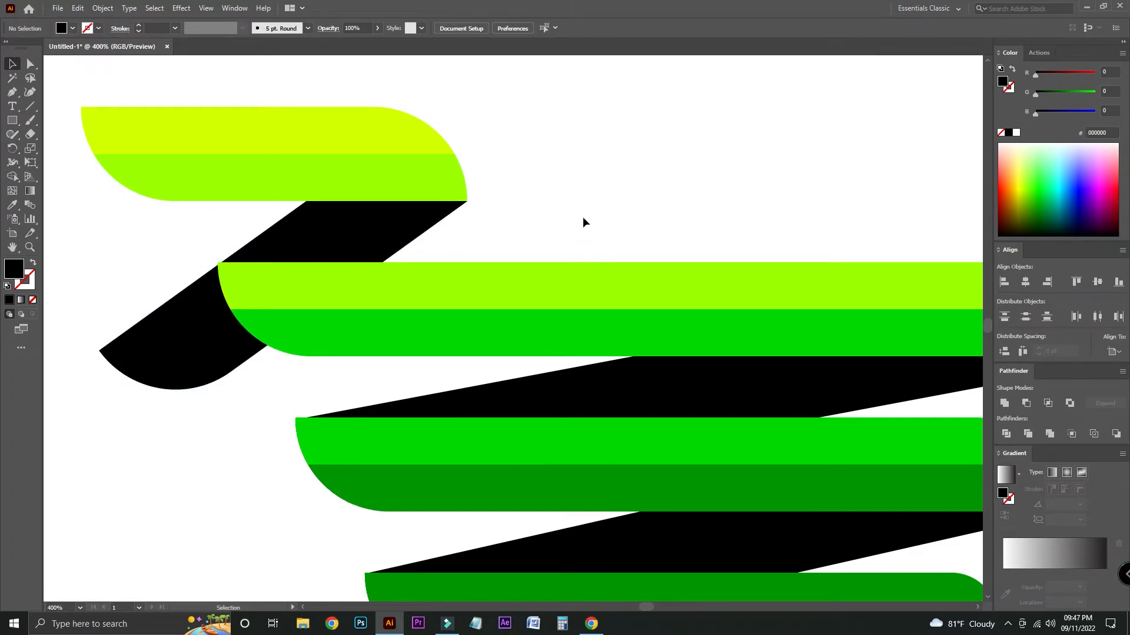
Use Shape Builder to remove the part of the black fold that protrudes beyond the left end of the longest bar
key(ctrl+minus)
key(ctrl+minus)
key(ctrl+minus)
key(ctrl+plus)
key(ctrl+plus)
key(ctrl+plus)
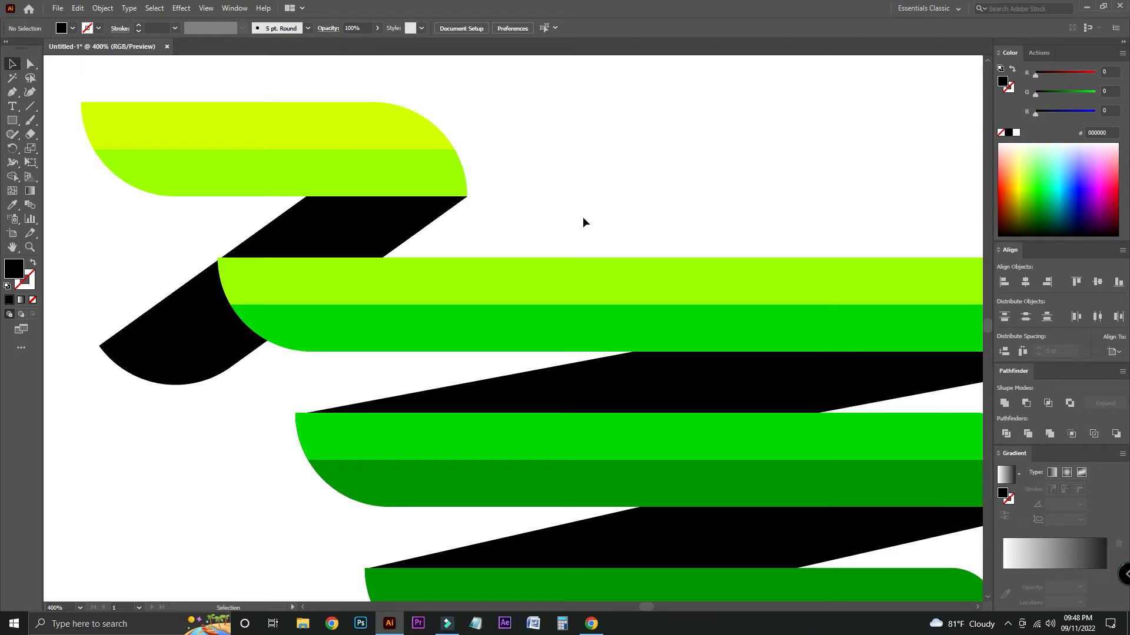
click(323, 259)
shift+click(204, 325)
click(14, 177)
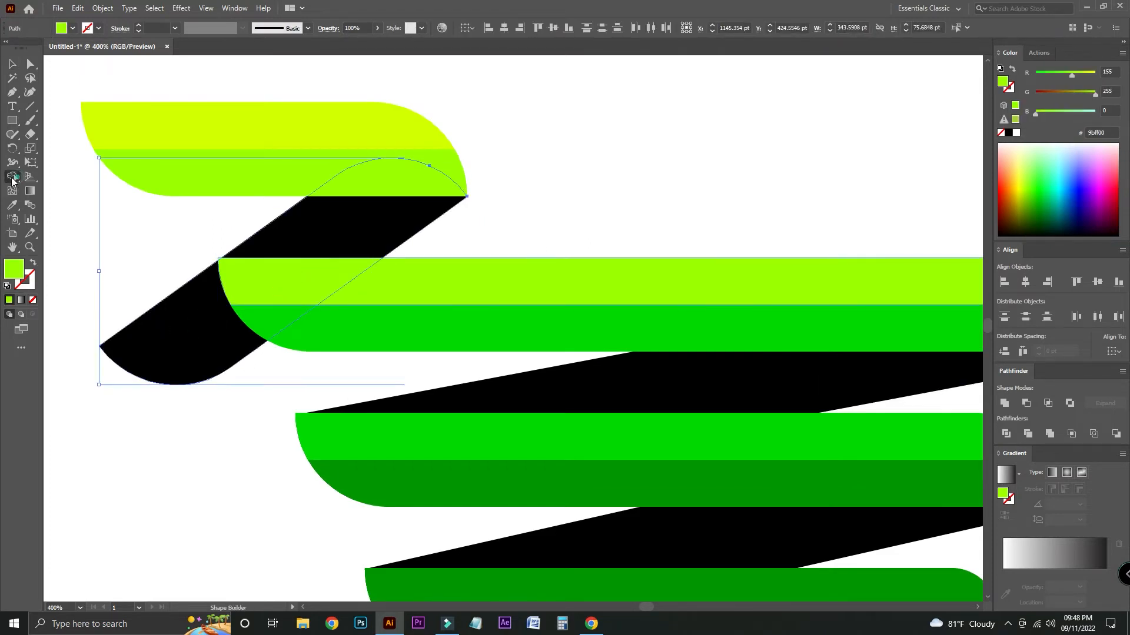
alt+click(176, 312)
click(11, 65)
click(710, 133)
Unlock the two lower black folds and select them together with the fold under the handle
key(ctrl+minus)
key(ctrl+minus)
key(ctrl+minus)
key(ctrl+minus)
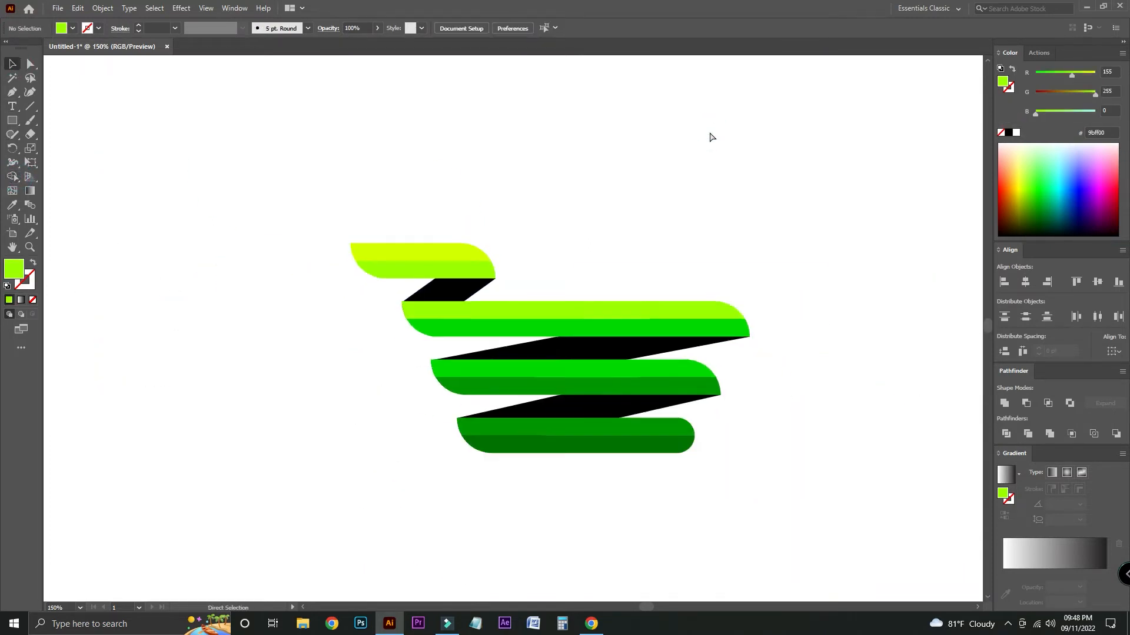
drag(680, 151, 587, 124)
key(ctrl+plus)
key(ctrl+plus)
click(235, 202)
key(a)
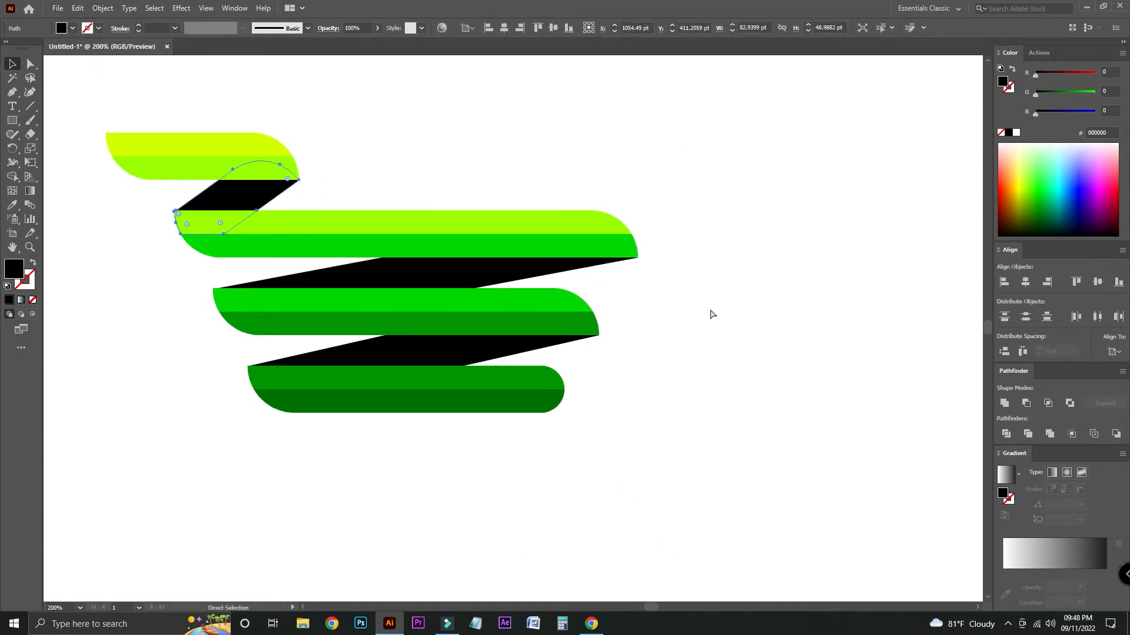
click(103, 7)
click(136, 105)
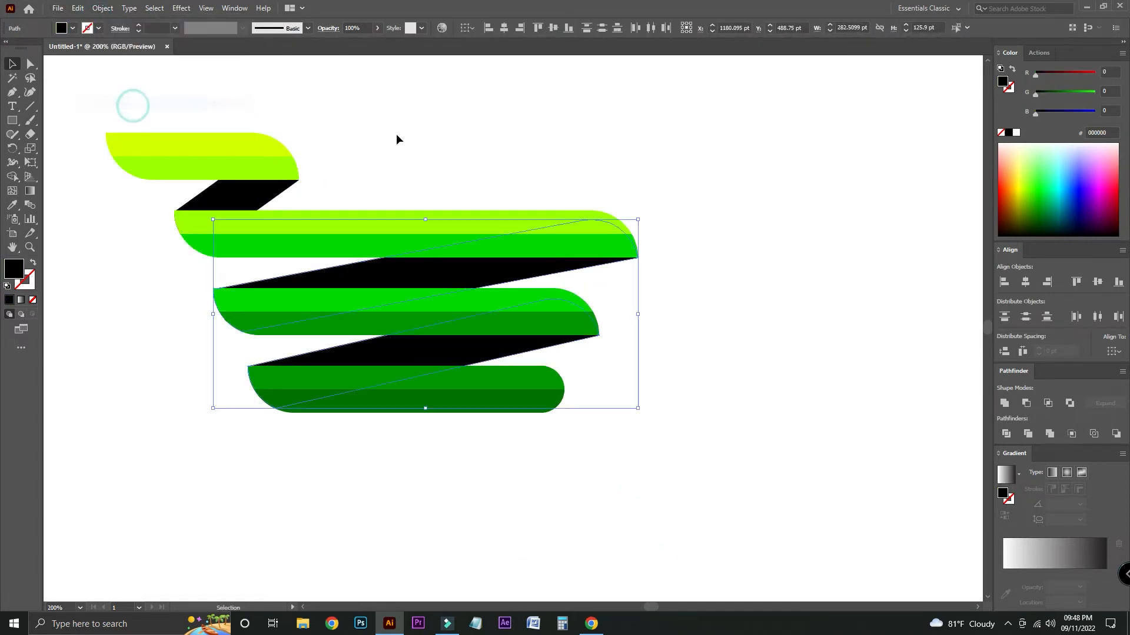
key(ctrl+plus)
shift+click(251, 151)
Sample the darkest green for the three folds and darken their fill to 005700
key(i)
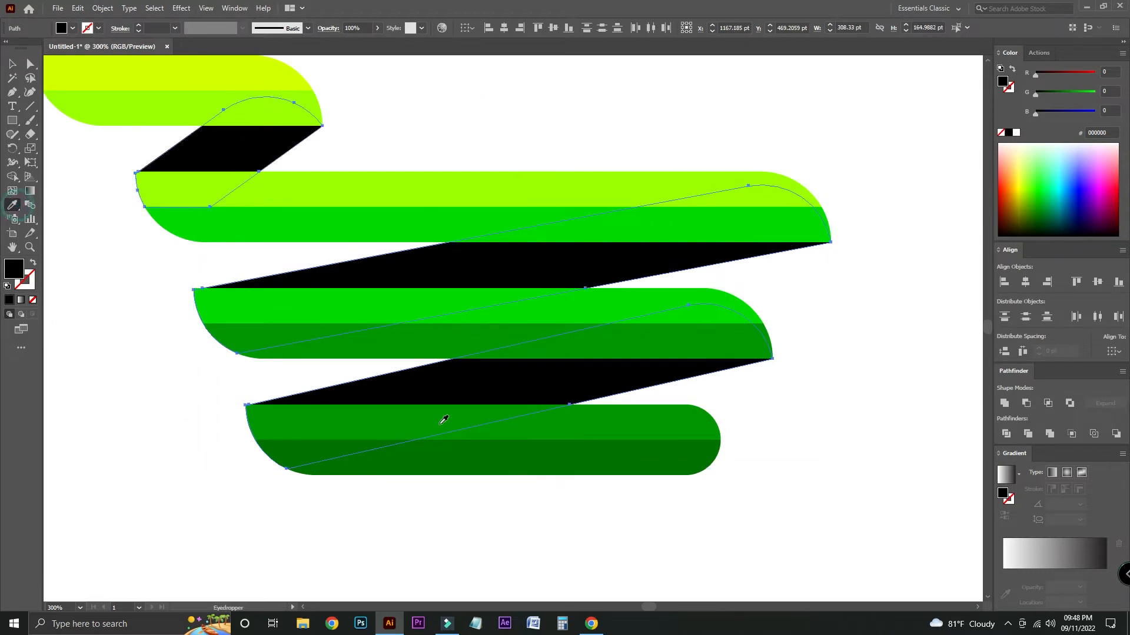
click(436, 470)
mouse_move(1062, 95)
mouse_down()
mouse_move(1042, 93)
mouse_move(1056, 94)
mouse_up()
key(v)
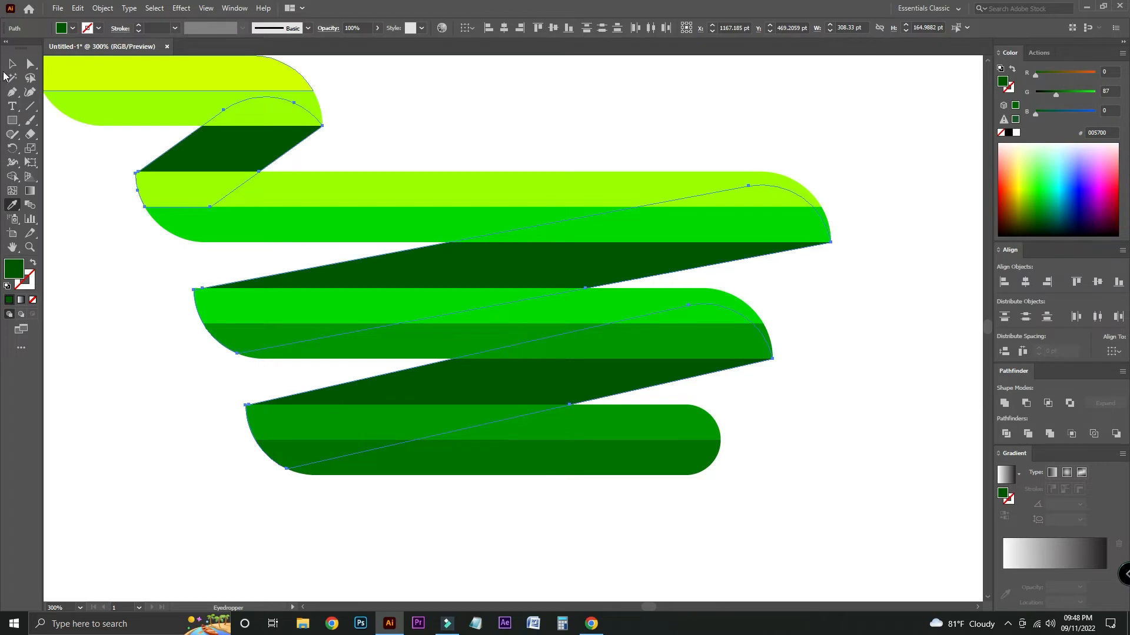
click(527, 86)
Draw a circle about 27 pt in diameter just below the left part of the lowest bar
key(ctrl+minus)
key(ctrl+minus)
drag(537, 137, 536, 103)
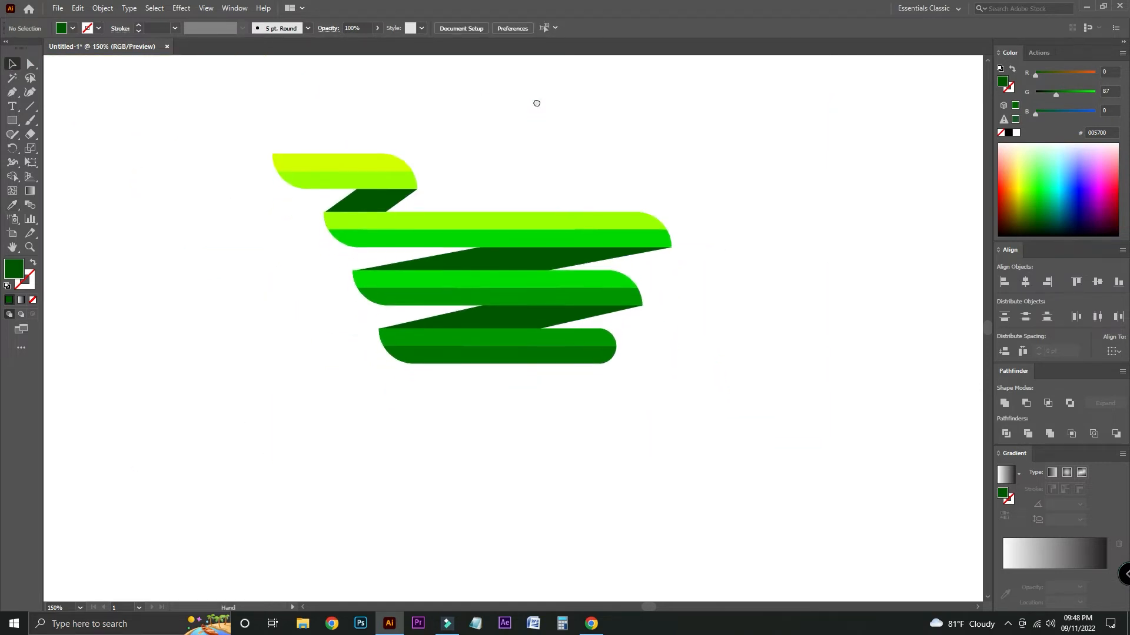
scroll(587, 118, down, 2)
key(ctrl+plus)
key(ctrl+plus)
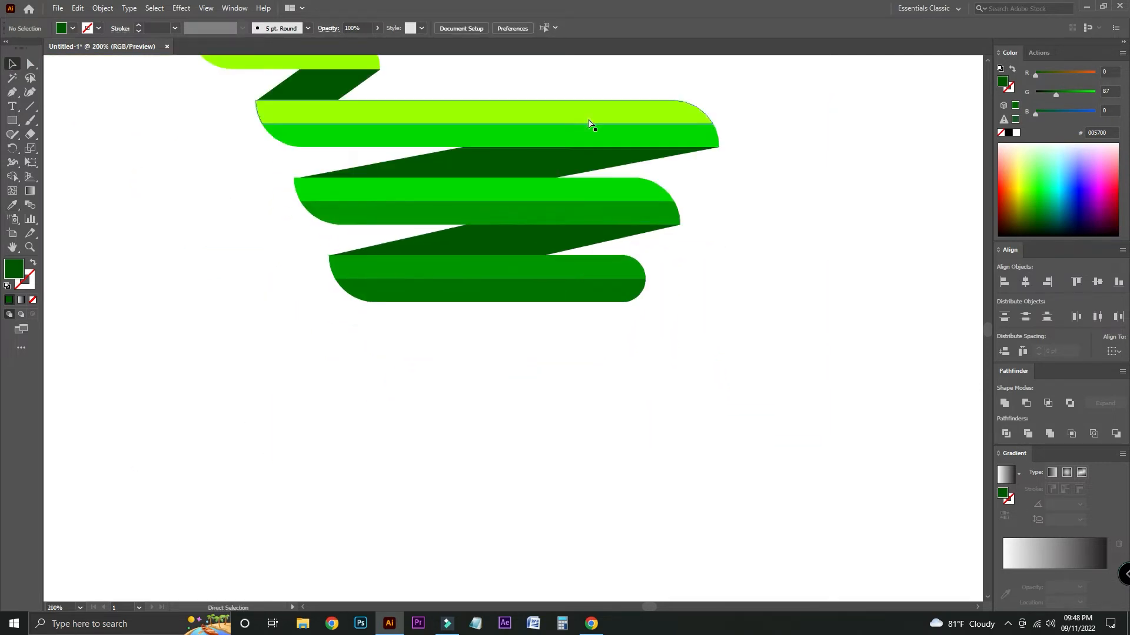
drag(12, 120, 59, 147)
drag(341, 332, 194, 546)
key(ctrl+plus)
key(ctrl+plus)
Fill the wheel circle with the yellow-green d1ff00 sampled from the handle's upper half
key(ctrl+minus)
key(ctrl+minus)
key(ctrl+minus)
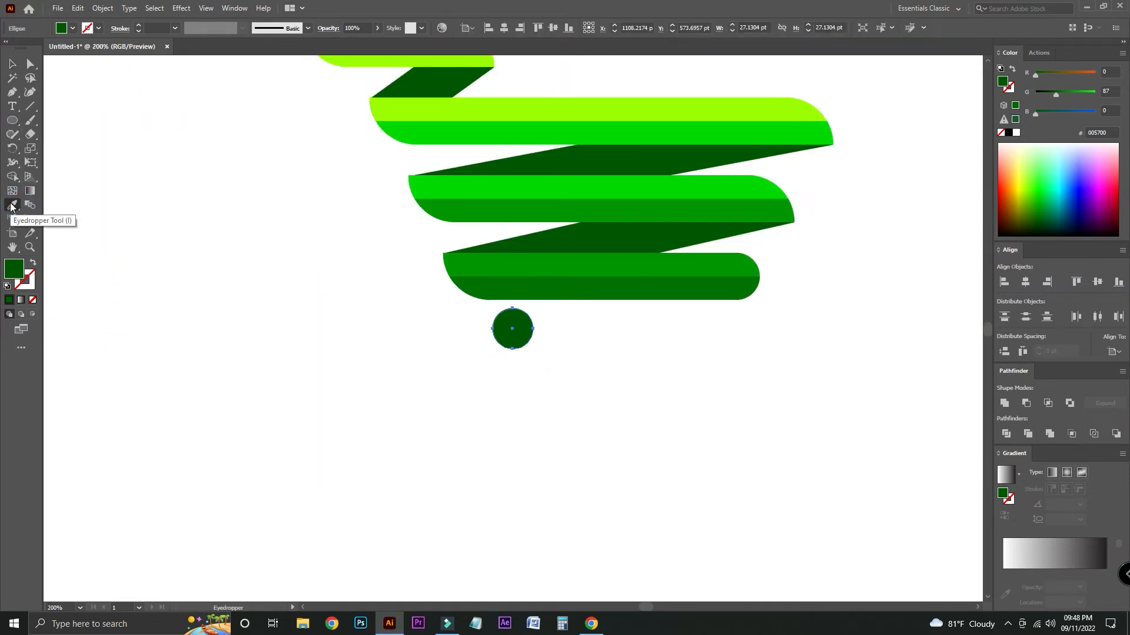
click(12, 205)
scroll(391, 144, up, 1)
click(391, 139)
click(13, 63)
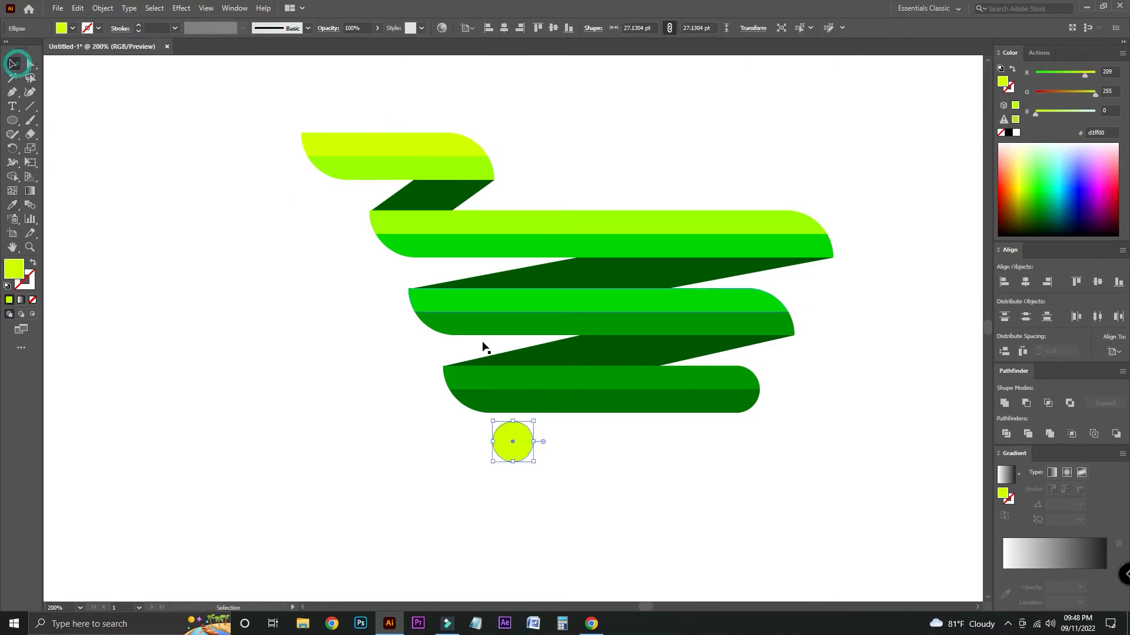
Make two copies of the circle, each about 5.5 pt lower, and fill them with 9bff00 and 00d900 sampled from the bars
drag(524, 454, 524, 462)
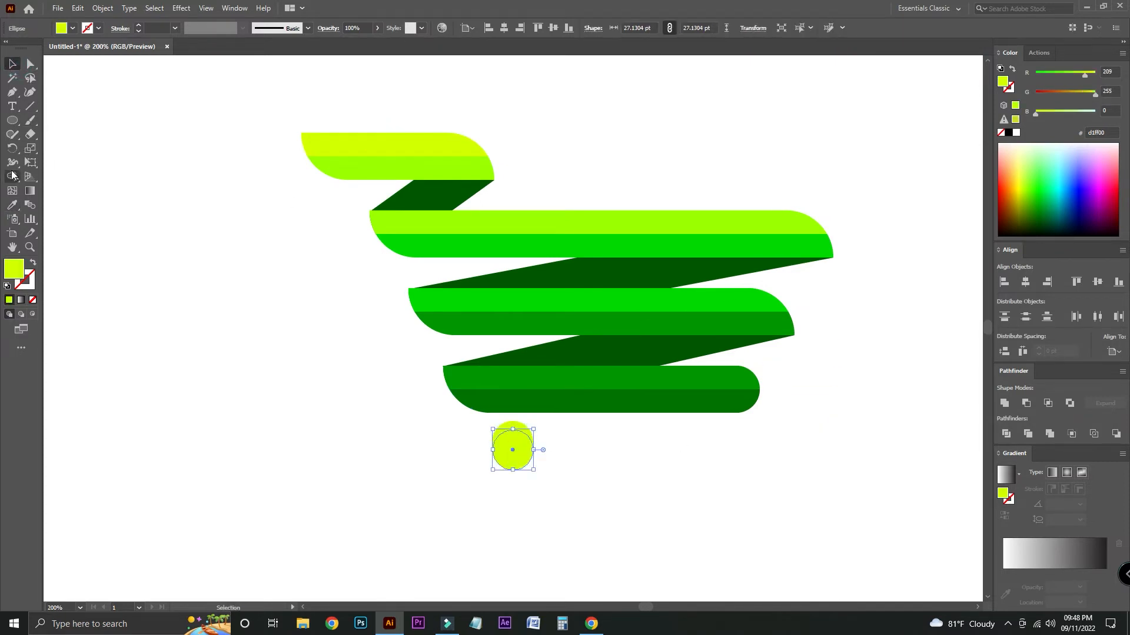
click(12, 205)
click(434, 171)
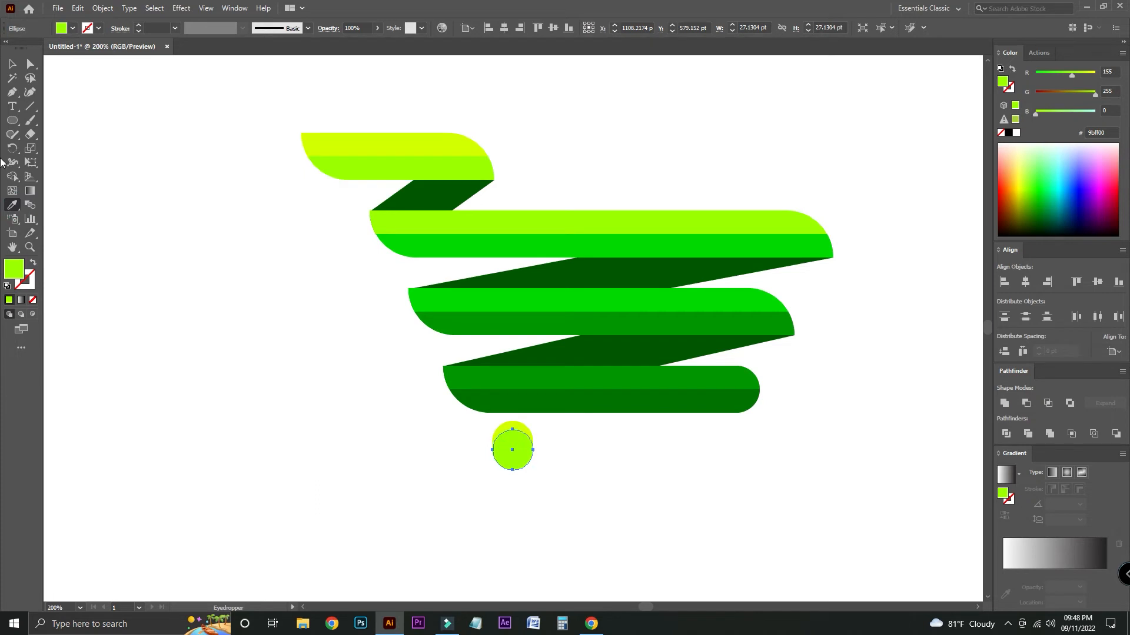
click(12, 64)
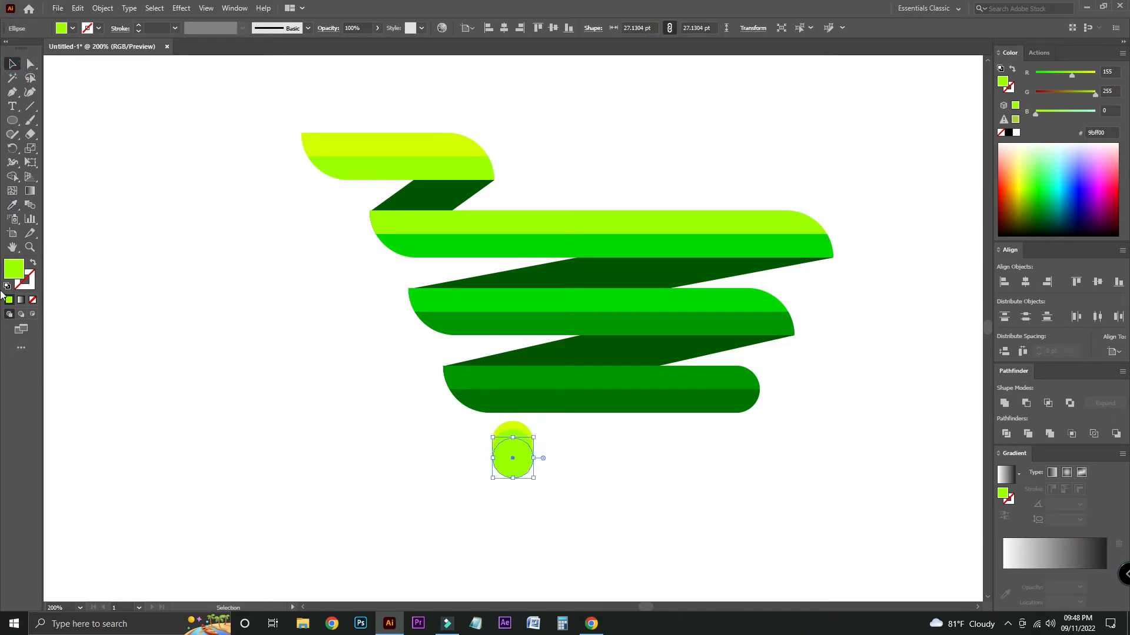
click(12, 205)
click(495, 299)
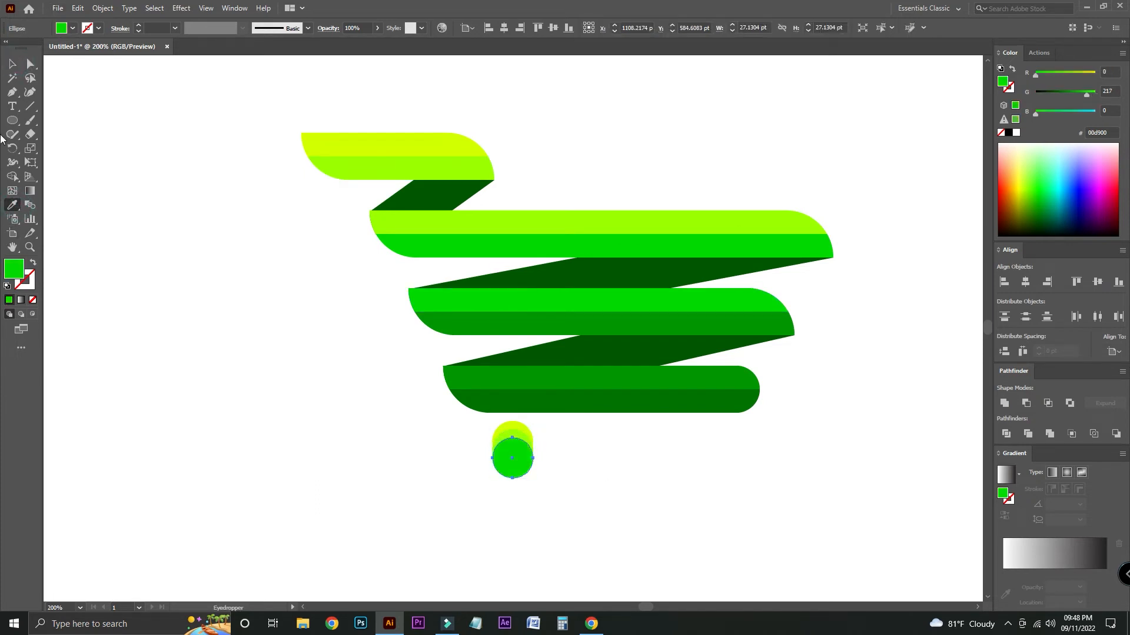
Repeat the downward duplication for a fourth circle and fill it with the green 009600 from the bars
click(12, 66)
key(ctrl+d)
click(12, 205)
click(542, 372)
click(12, 63)
click(273, 196)
Use Shape Builder to remove all parts of the stacked circles outside the topmost circle, leaving one four-tone wheel
key(ctrl+plus)
key(ctrl+plus)
key(ctrl+plus)
scroll(303, 307, down, 5)
drag(351, 245, 696, 429)
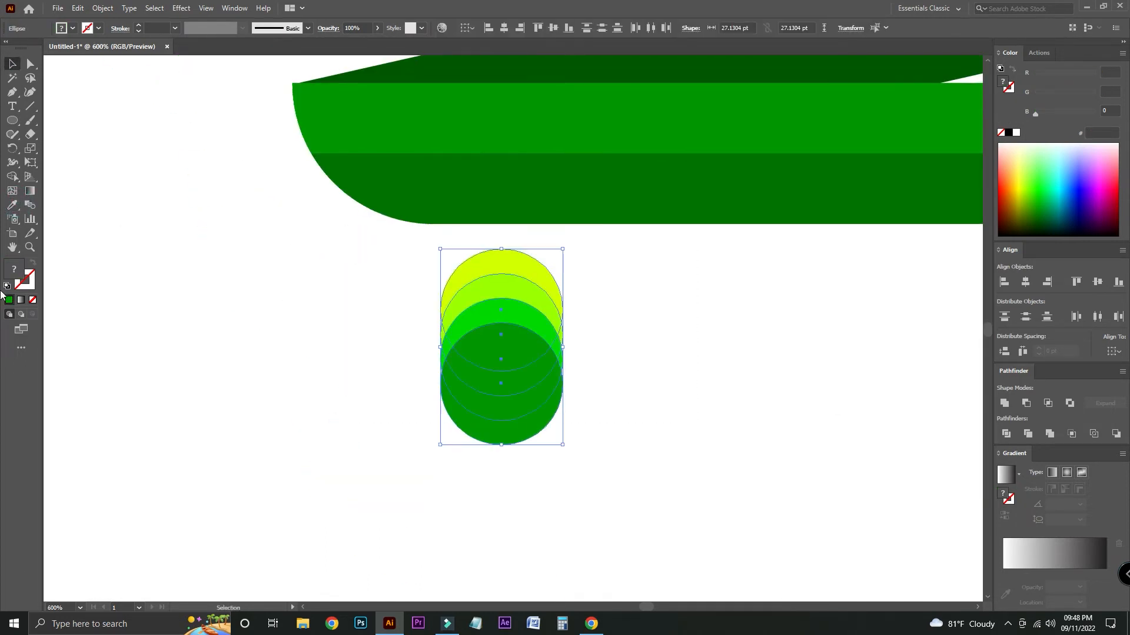
click(12, 176)
mouse_move(526, 452)
mouse_down()
mouse_move(517, 390)
mouse_move(553, 382)
mouse_move(567, 328)
mouse_move(587, 382)
mouse_up()
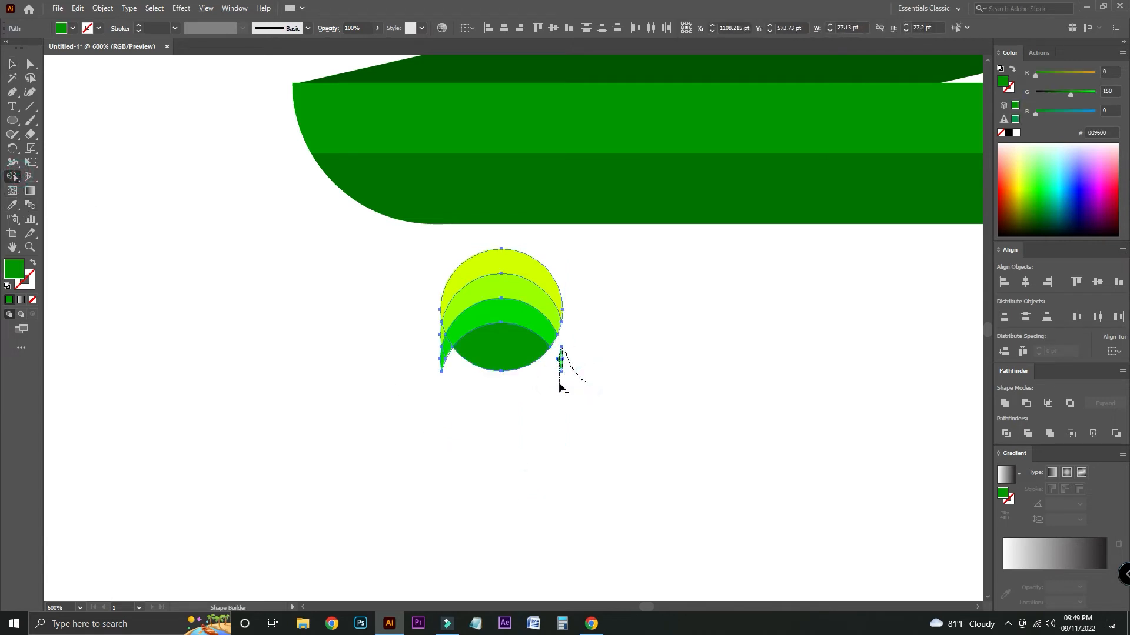
drag(422, 338, 445, 373)
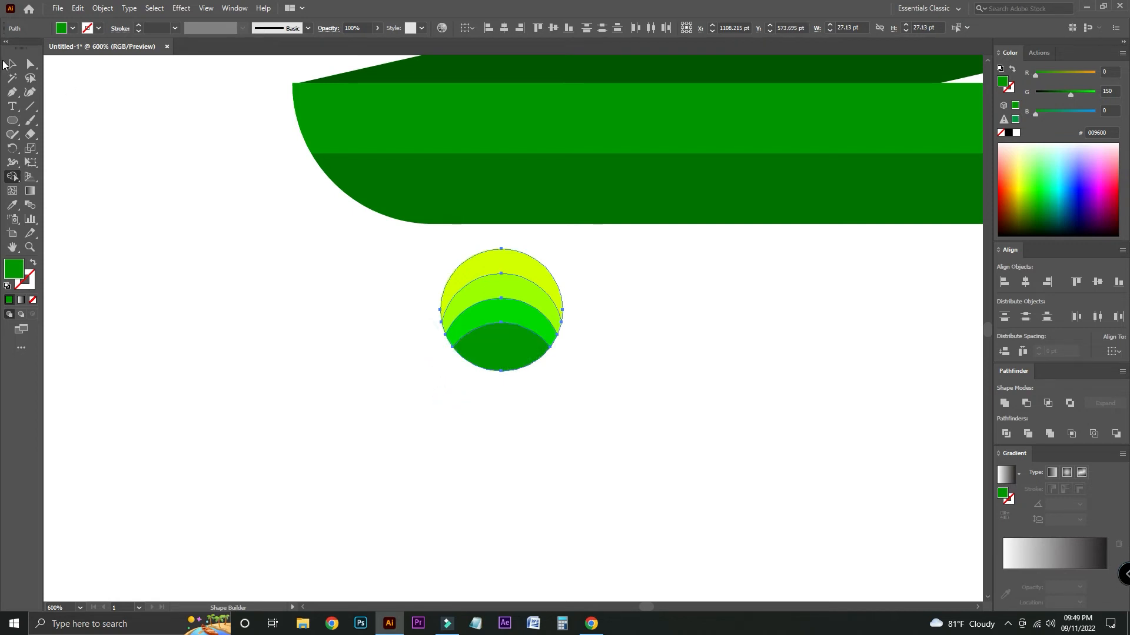
click(11, 64)
click(116, 153)
Group the four wheel pieces and place a duplicate wheel about 92 pt to the right at the same height
key(ctrl+minus)
key(ctrl+minus)
key(ctrl+minus)
scroll(380, 476, right, 3)
drag(415, 343, 576, 360)
right_click(425, 342)
click(488, 415)
shift+click(425, 352)
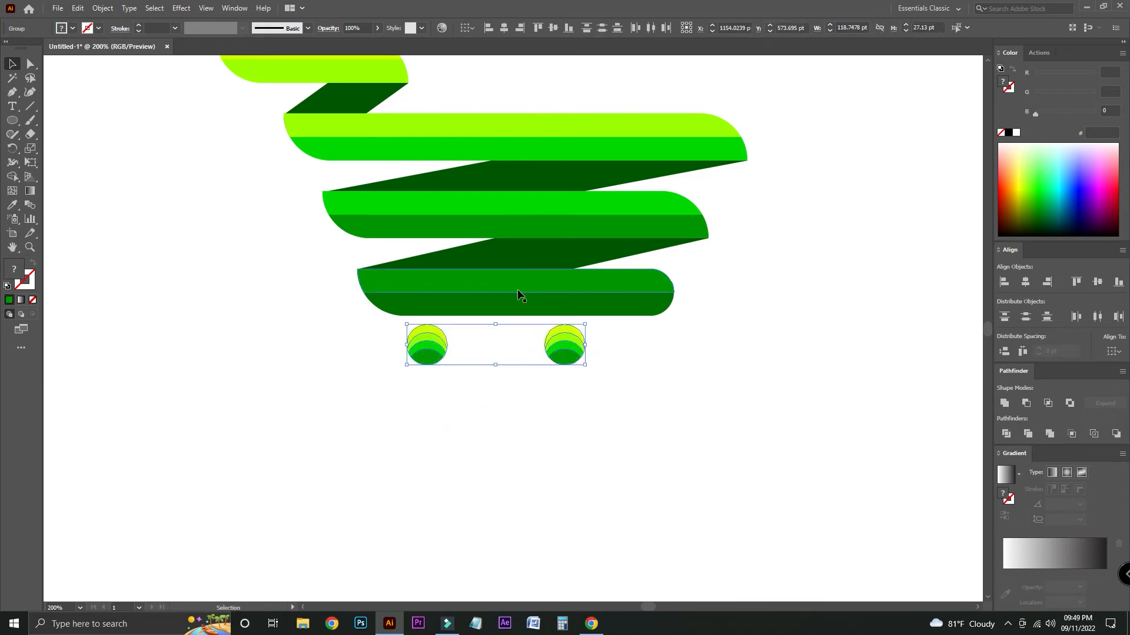
Try to centre the ungrouped pair of wheels horizontally on the lowest bar and undo the alignment
click(513, 304)
drag(651, 395, 421, 312)
click(422, 310)
drag(602, 398, 361, 314)
click(556, 308)
click(556, 308)
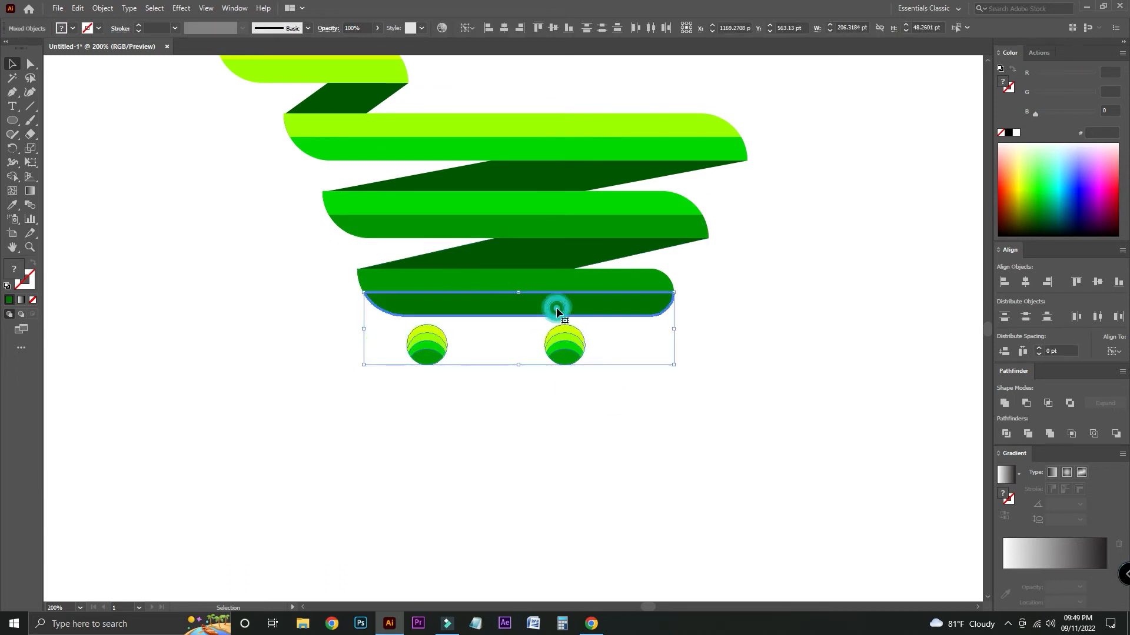
click(505, 28)
key(ctrl+z)
Group the two wheels and align the group horizontally to the centre of the lowest bar
drag(660, 447, 446, 357)
right_click(445, 357)
click(497, 443)
shift+click(609, 309)
click(504, 28)
click(932, 399)
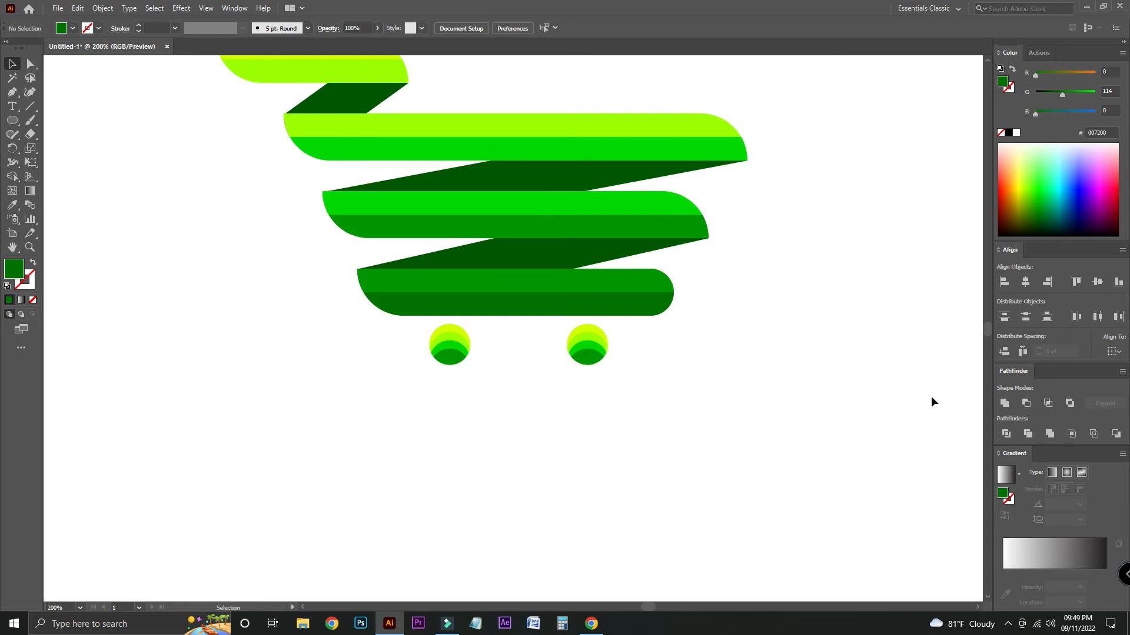
Place a line of placeholder text below the cart and enlarge it to about 36 pt
key(super)
key(Escape)
key(ctrl+minus)
key(ctrl+minus)
click(366, 391)
key(ctrl+plus)
key(ctrl+plus)
key(Escape)
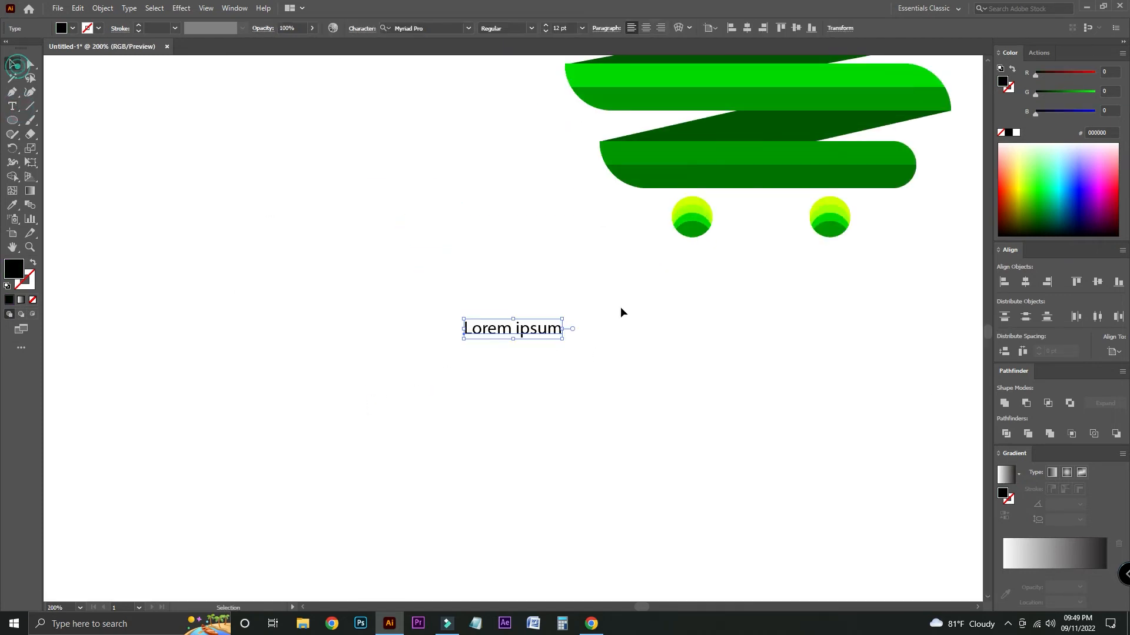
drag(562, 339, 761, 379)
Replace the placeholder text with "SHOPPING LOGO"
click(18, 105)
drag(478, 347, 1018, 410)
text(SHOPPING)
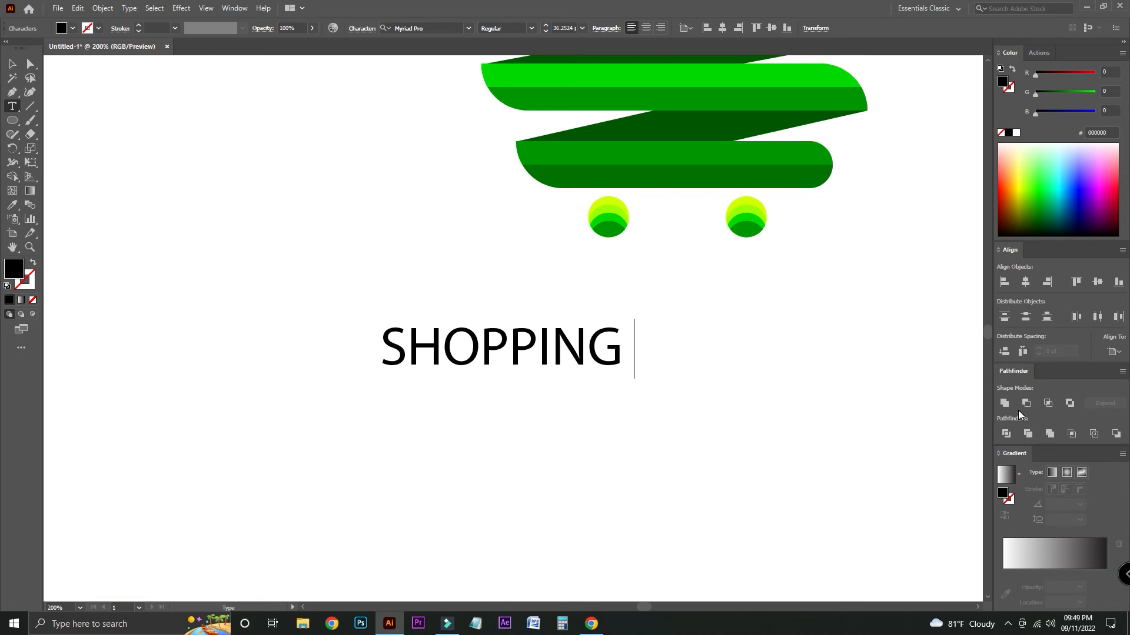
text( LOGO)
Switch to Chrome to examine the wordmark and tagline of the reference supermarket cart logo
key(alt+Tab)
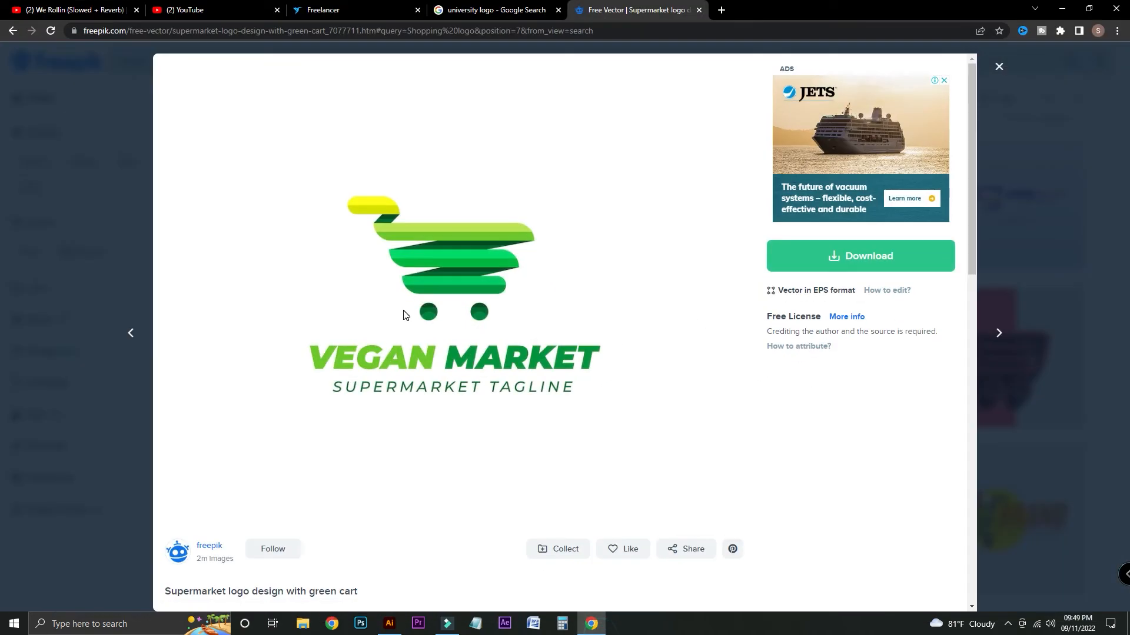
Search Google Images for "SHOPPING logo"
click(494, 10)
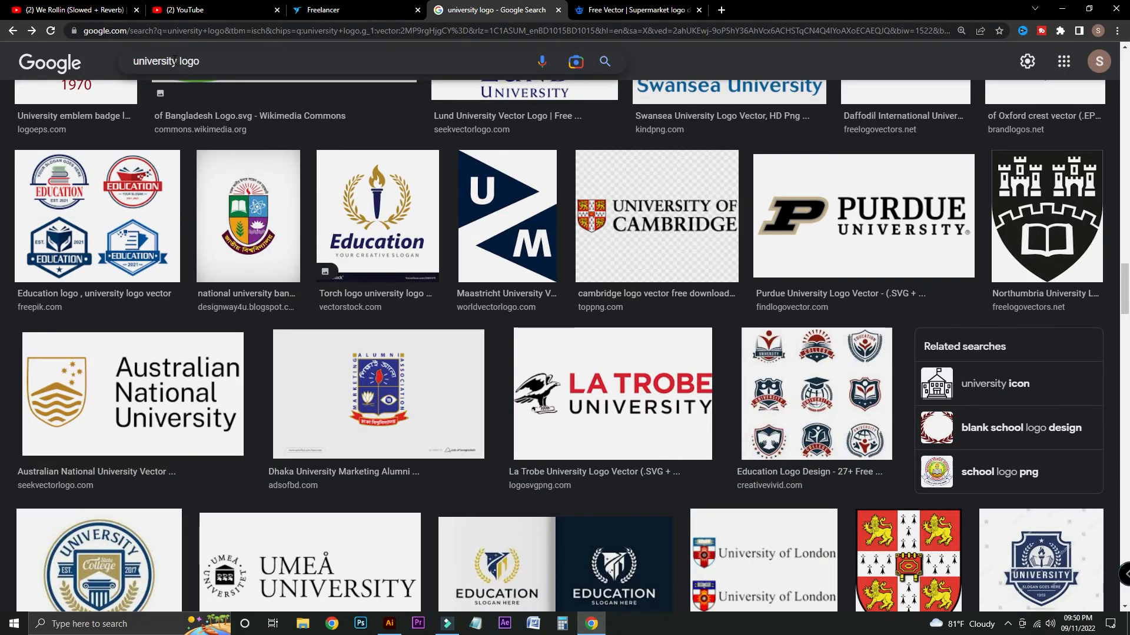
key(BackSpace)
text(SH)
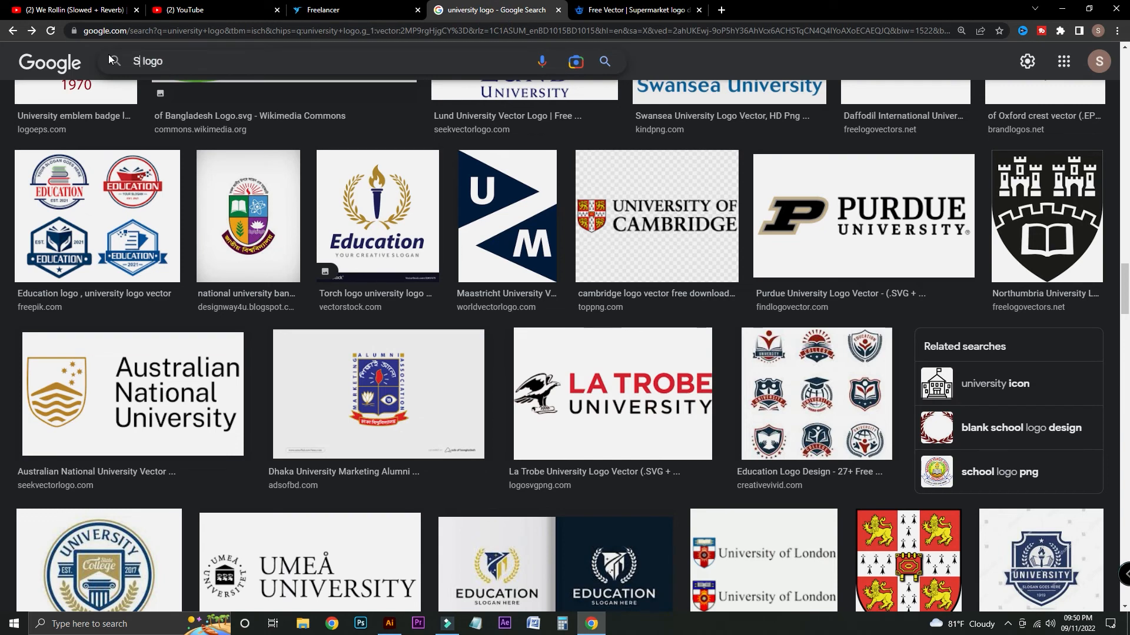
text(P)
key(BackSpace)
text(OPPING)
key(Return)
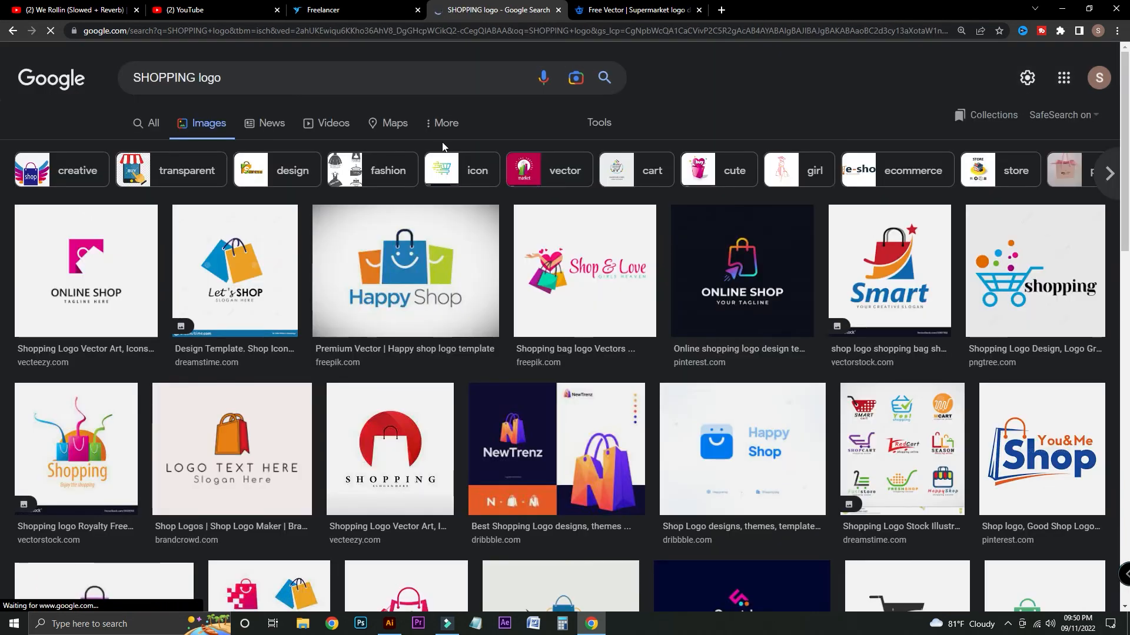
Switch to Illustrator and set the "SHOPPING LOGO" wordmark in Raleway Bold
click(389, 624)
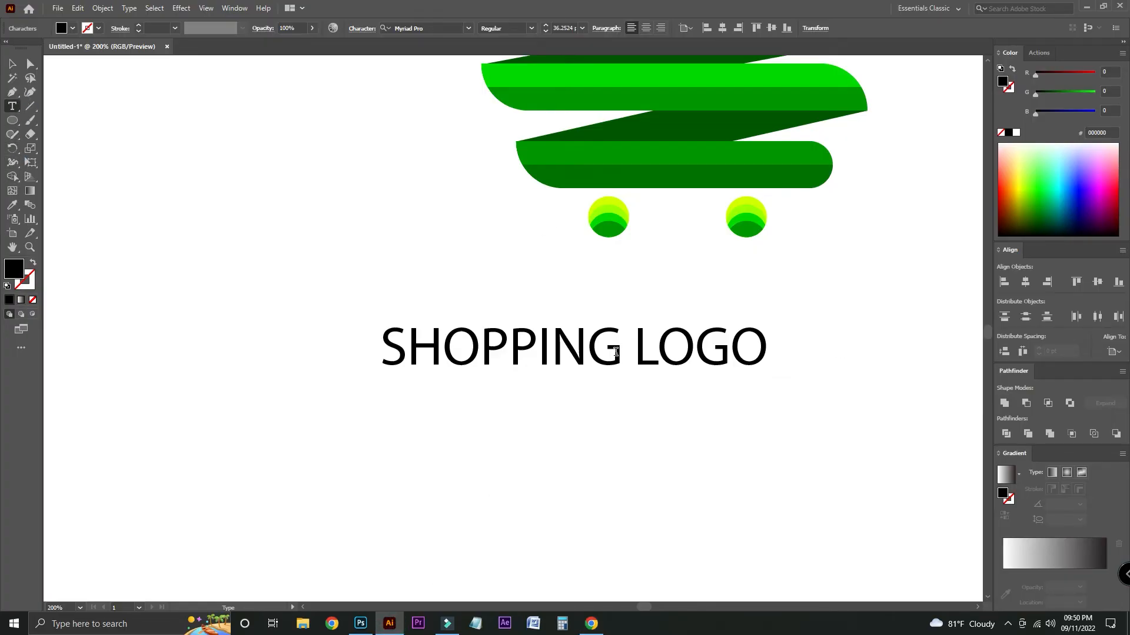
drag(615, 352, 358, 345)
click(12, 64)
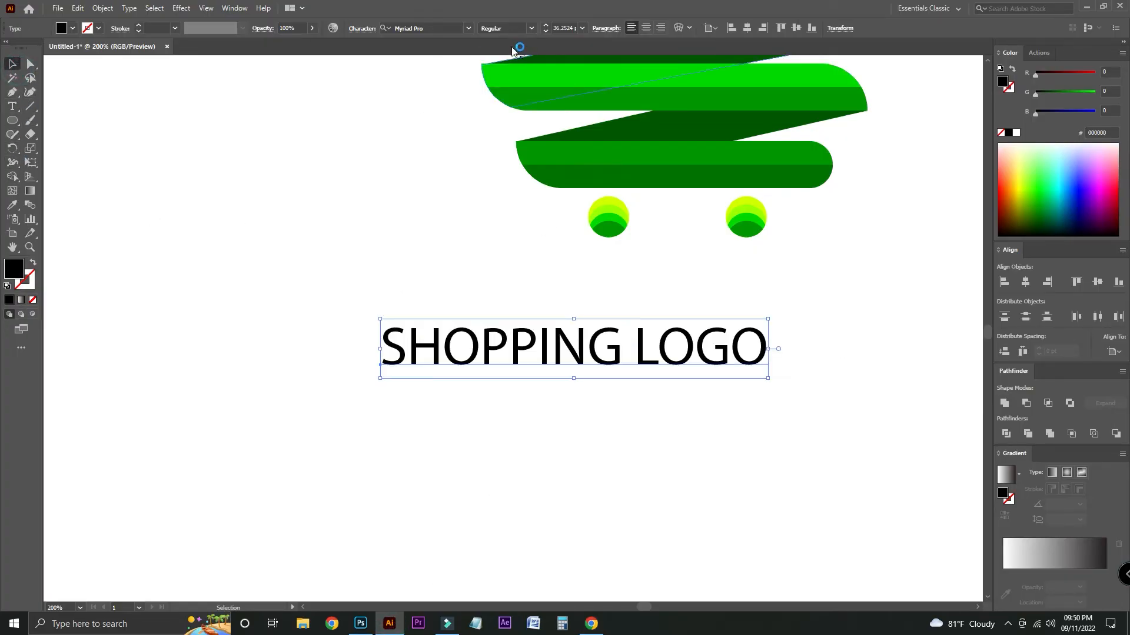
click(468, 29)
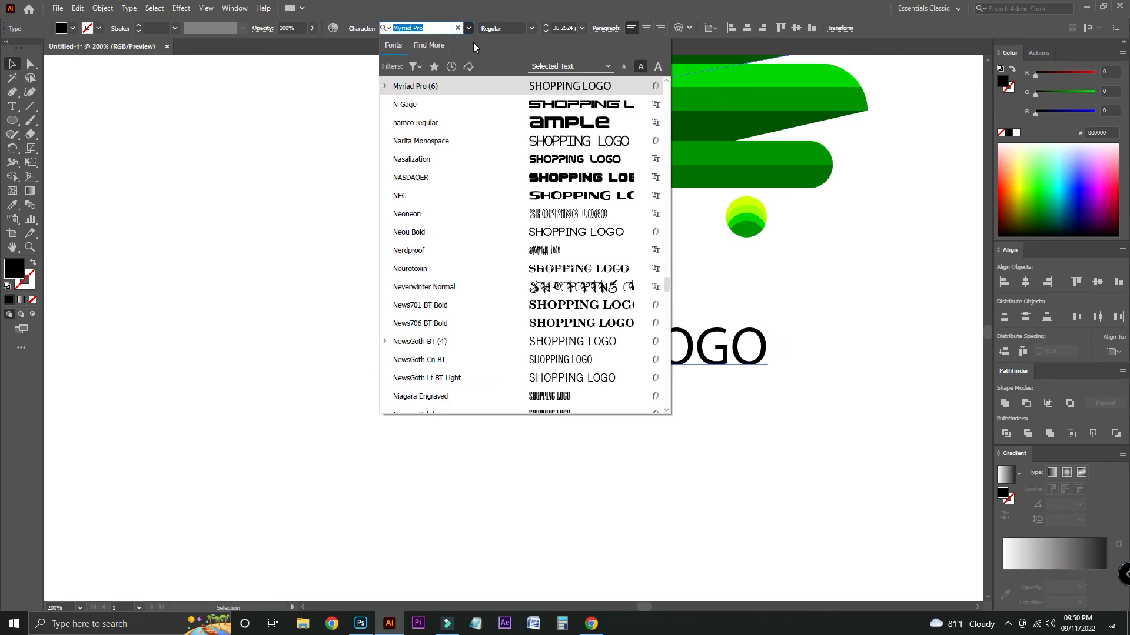
text(ra)
key(BackSpace)
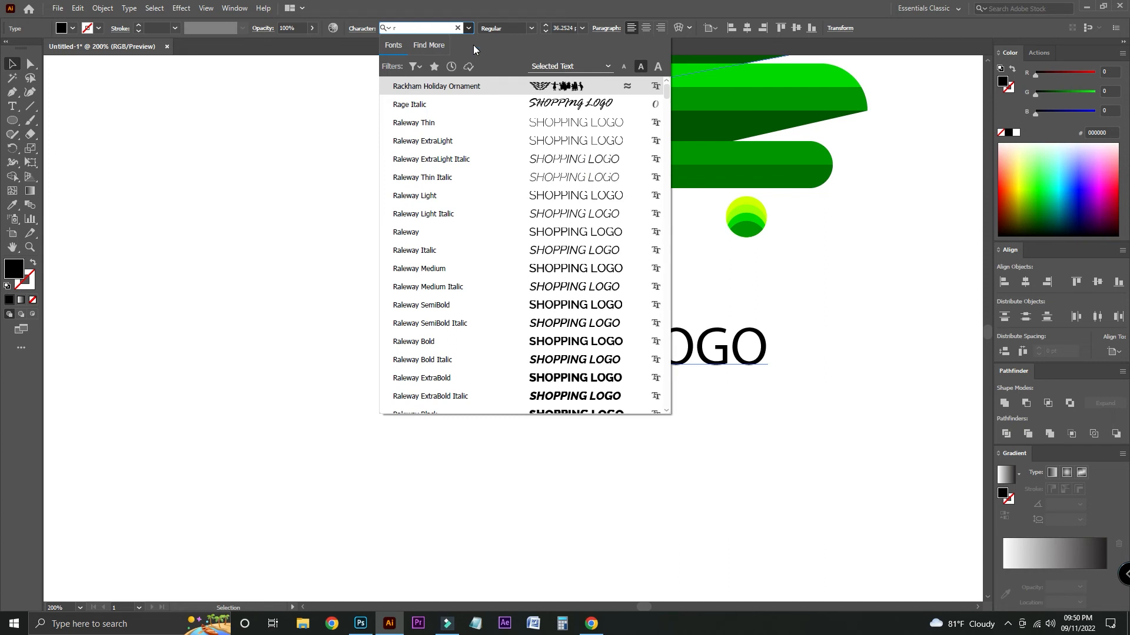
click(577, 350)
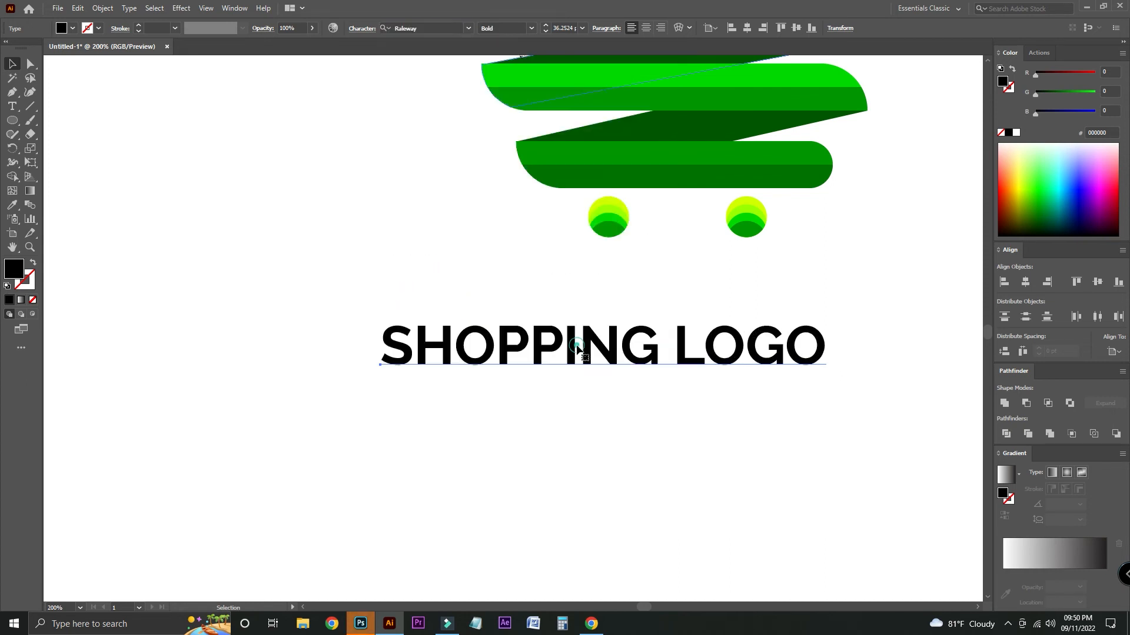
Set only the word "LOGO" in the Light weight of Raleway and convert the whole wordmark to outlines
click(12, 106)
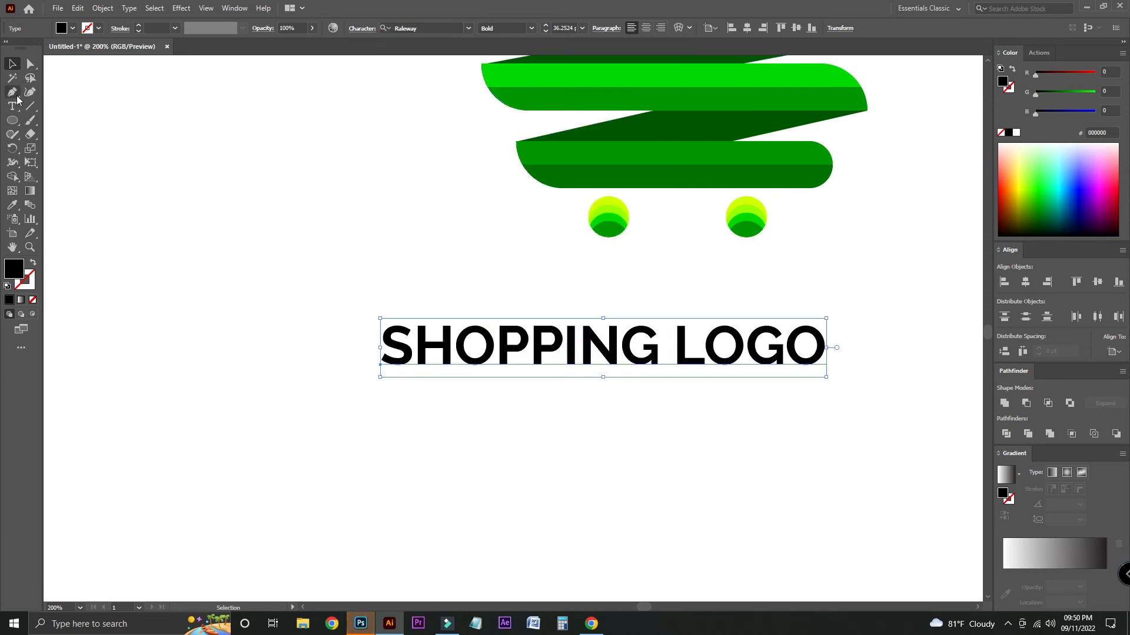
double_click(685, 353)
click(527, 36)
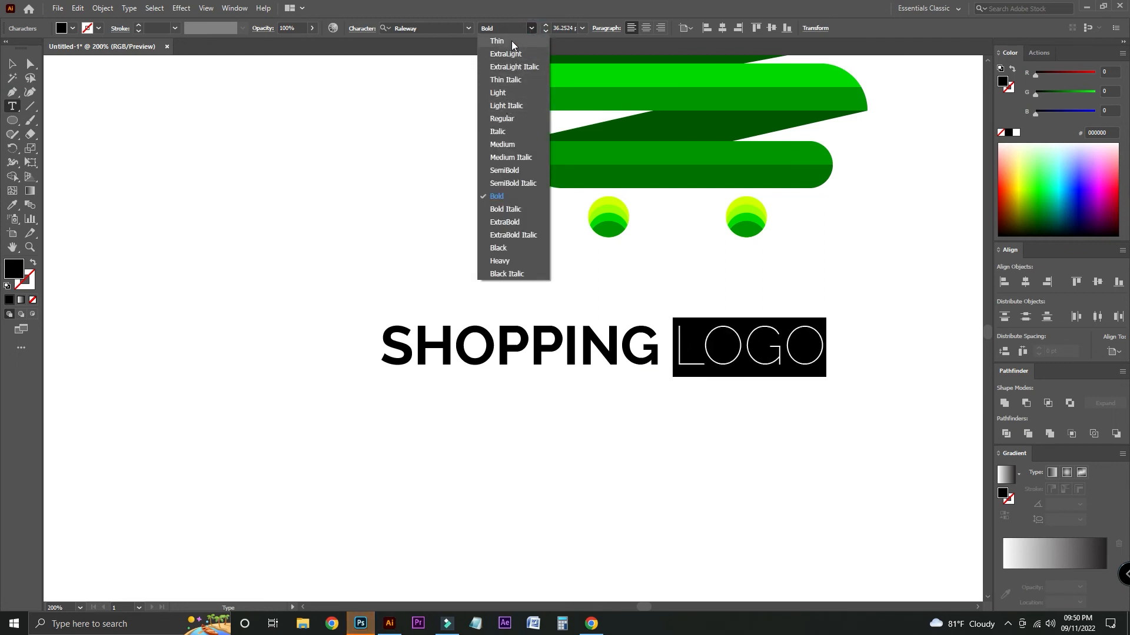
click(509, 93)
click(14, 63)
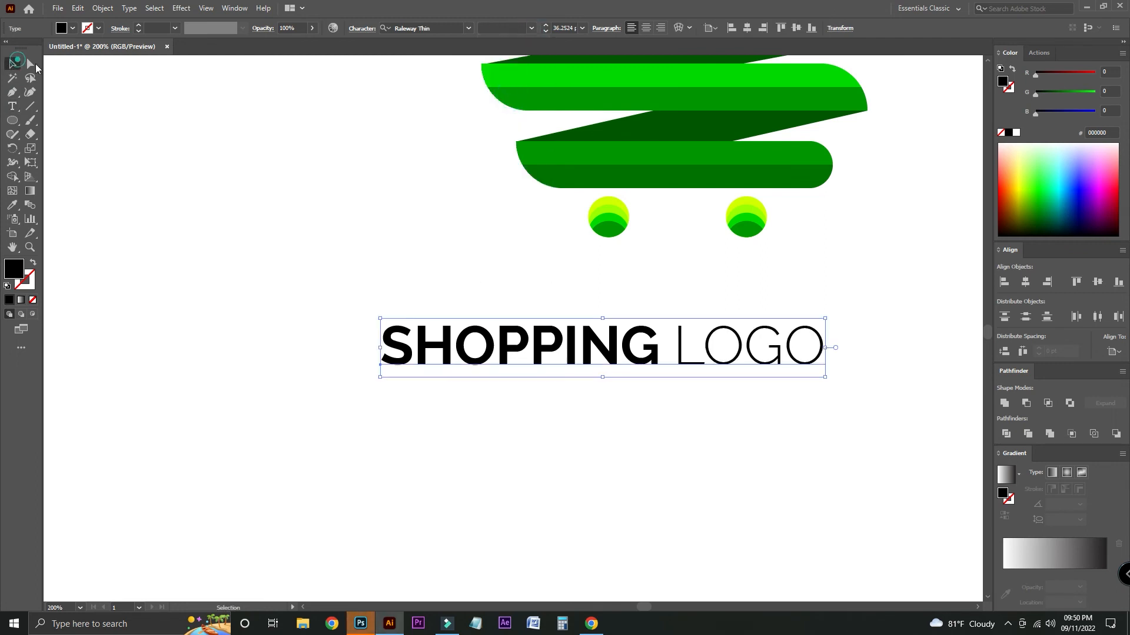
right_click(760, 351)
click(802, 429)
Enlarge the outlined wordmark proportionally until it is wider than the cart, and centre it horizontally under the lowest bar
drag(822, 429, 547, 421)
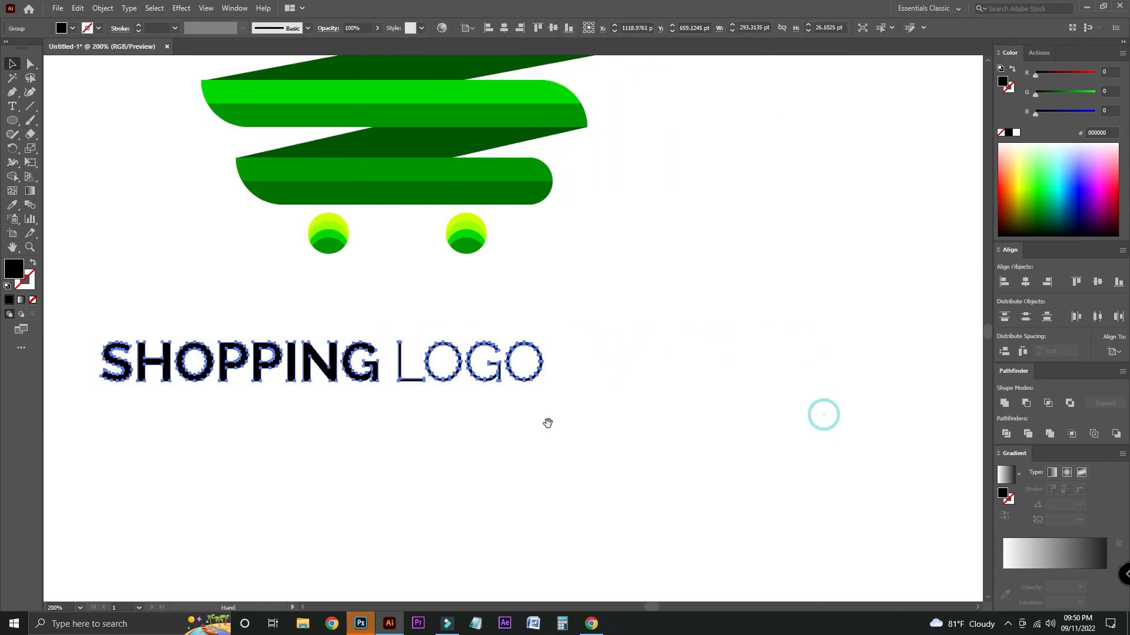
drag(545, 381, 744, 400)
shift+click(449, 197)
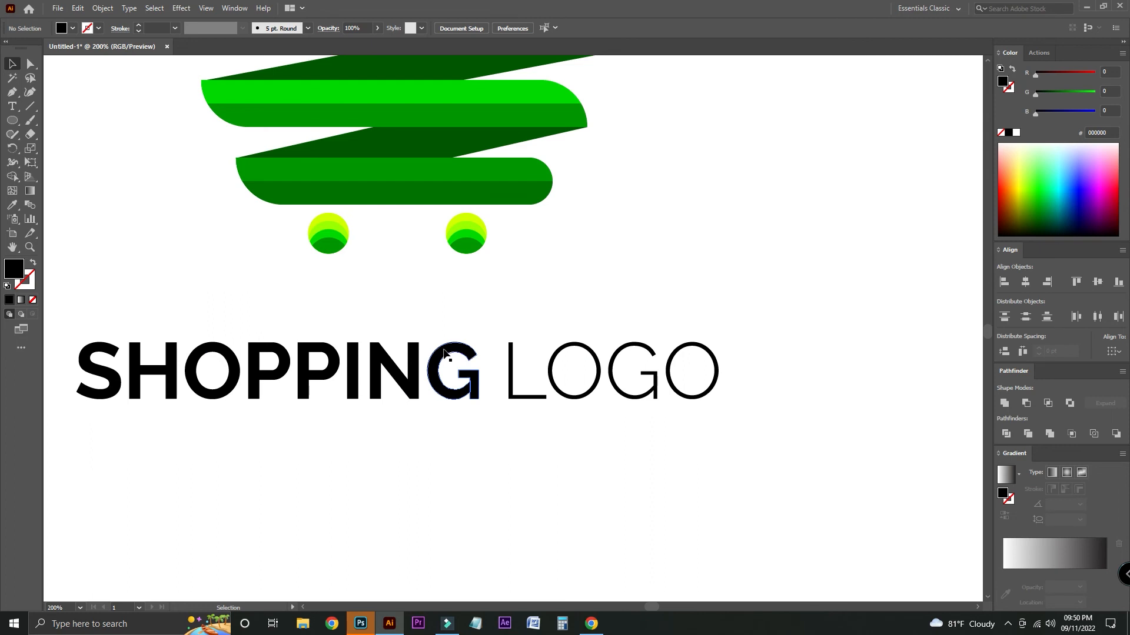
drag(441, 307, 442, 307)
Group the cart with the wordmark and centre the complete logo on the artboard
key(ctrl+minus)
key(ctrl+minus)
key(ctrl+minus)
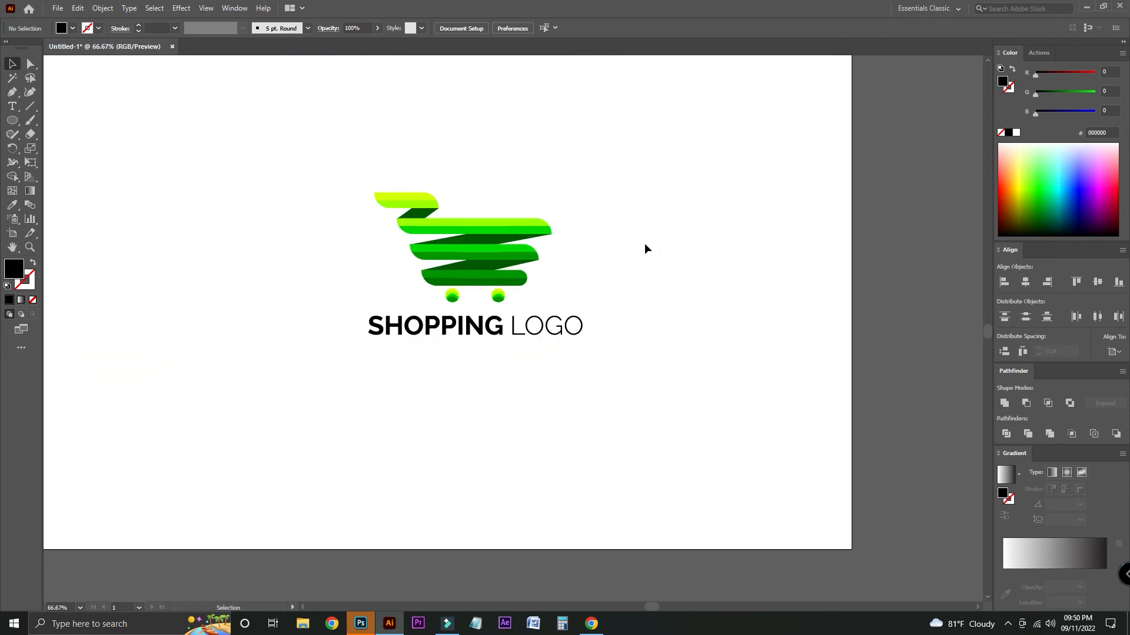
scroll(607, 236, up, 2)
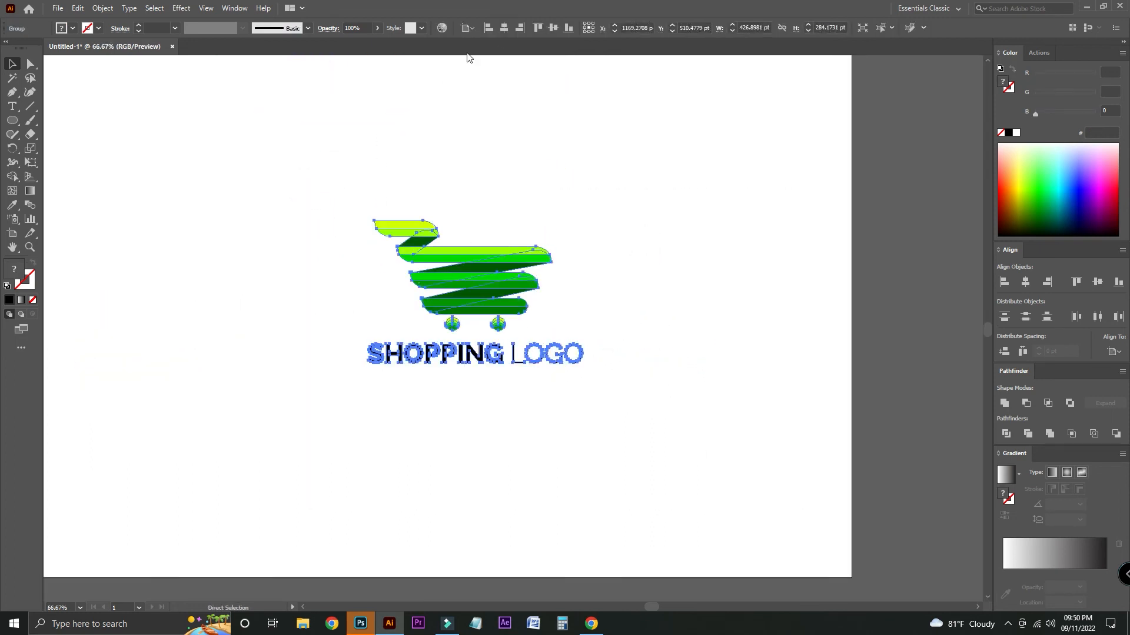
scroll(557, 181, left, 5)
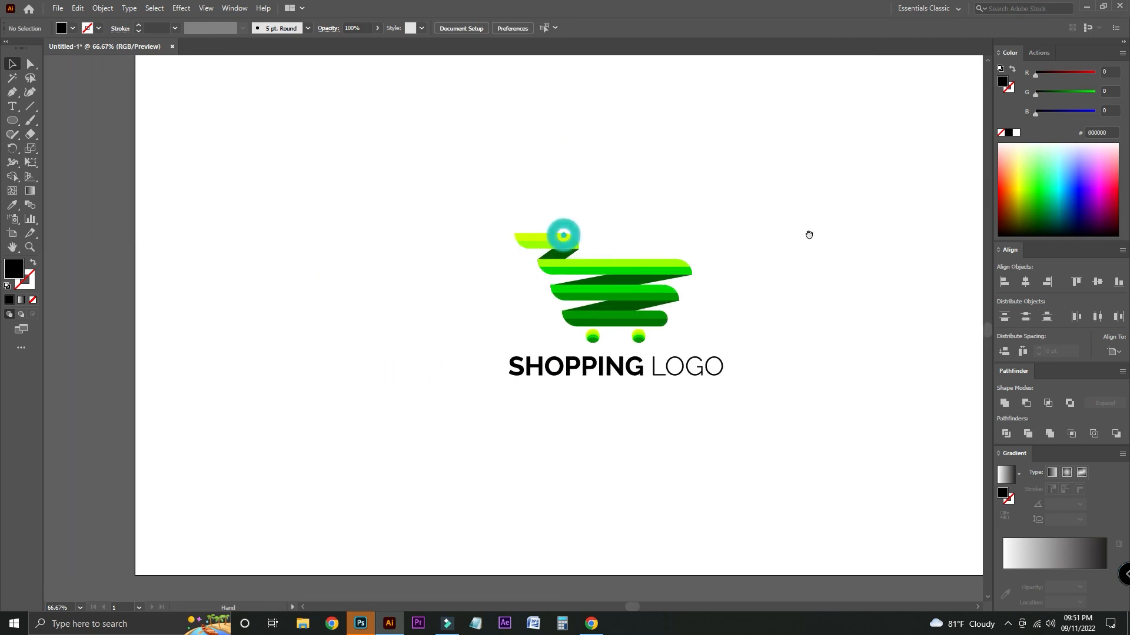